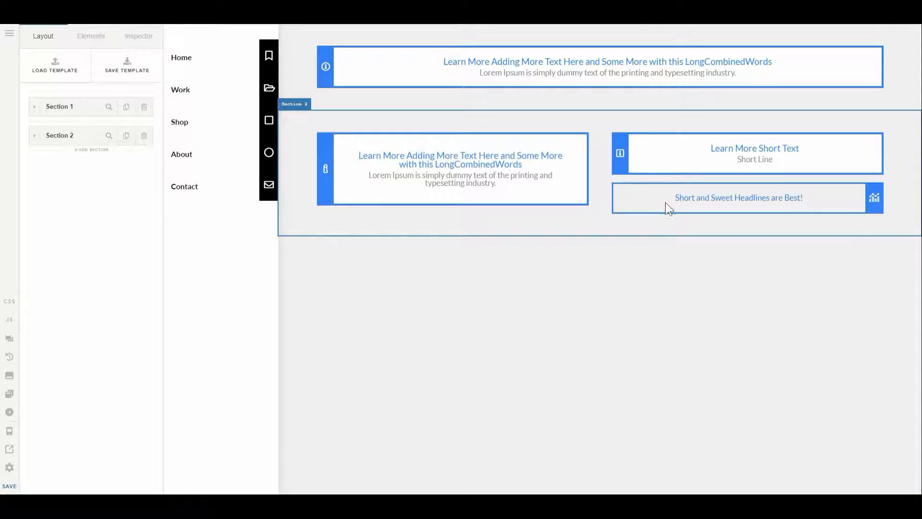
# Add a new section to the page layout below Section 2
pyautogui.click(322, 187)
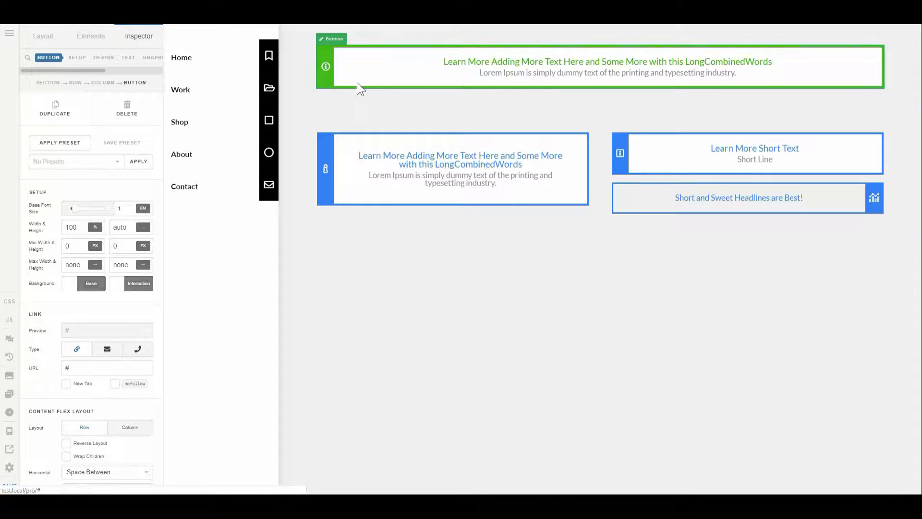
pyautogui.click(42, 36)
pyautogui.click(98, 150)
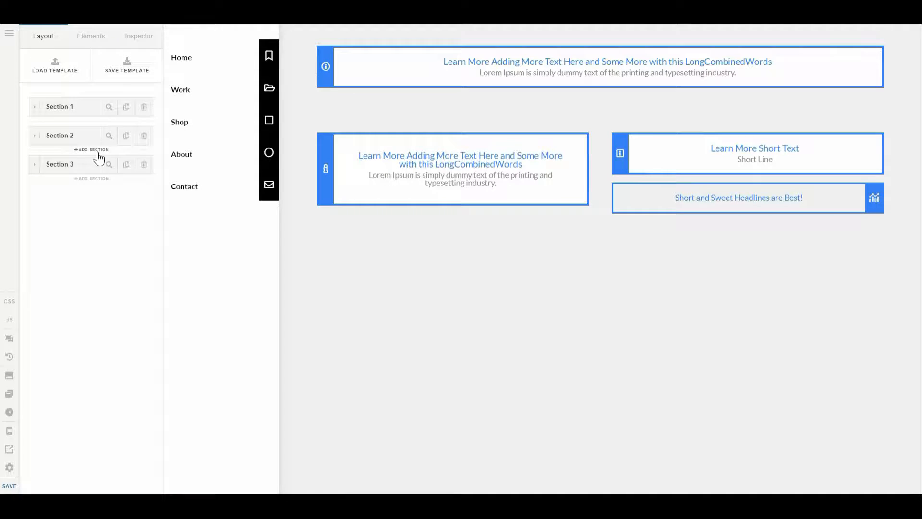
# Find the Button element and place it in the empty third section
pyautogui.click(91, 36)
pyautogui.write('bu')
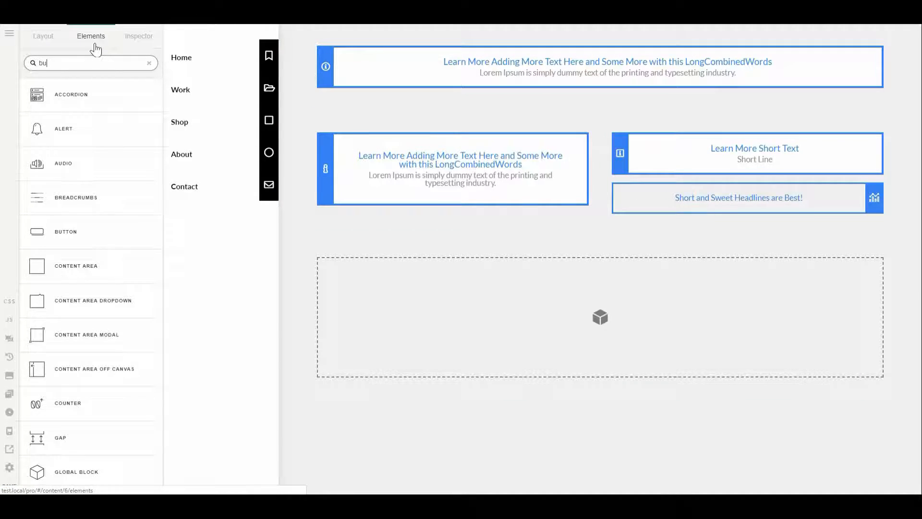
pyautogui.write('tton')
pyautogui.moveTo(79, 95)
pyautogui.mouseDown()
pyautogui.moveTo(266, 203)
pyautogui.moveTo(368, 290)
pyautogui.mouseUp()
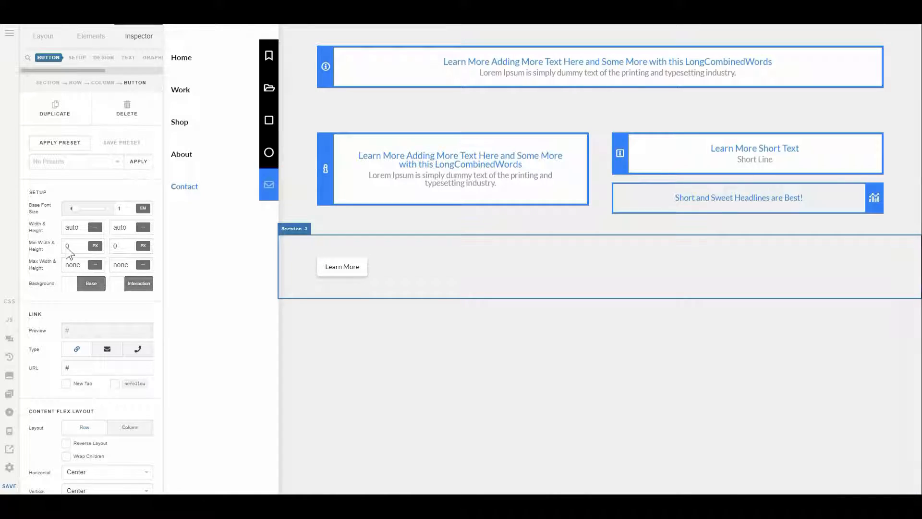
# Set the new Learn More button's width to 100%
pyautogui.moveTo(86, 226); pyautogui.dragTo(65, 226)
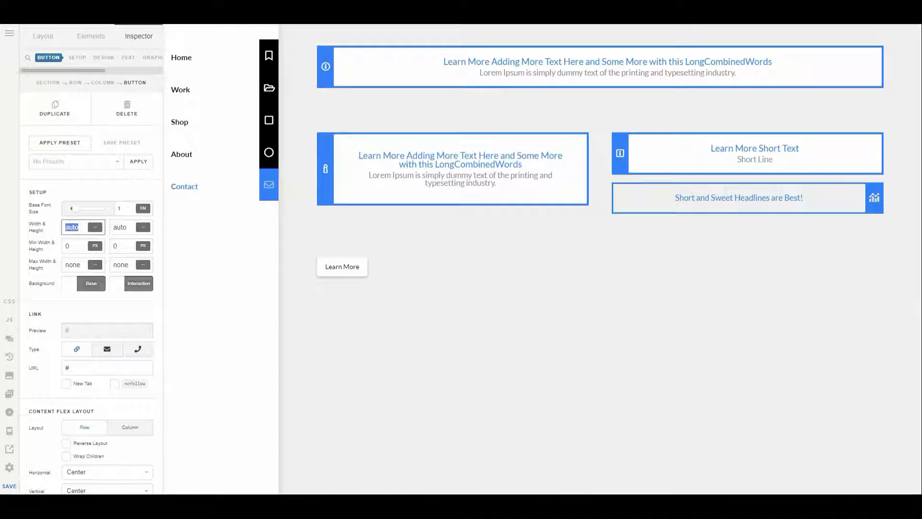
pyautogui.write('100')
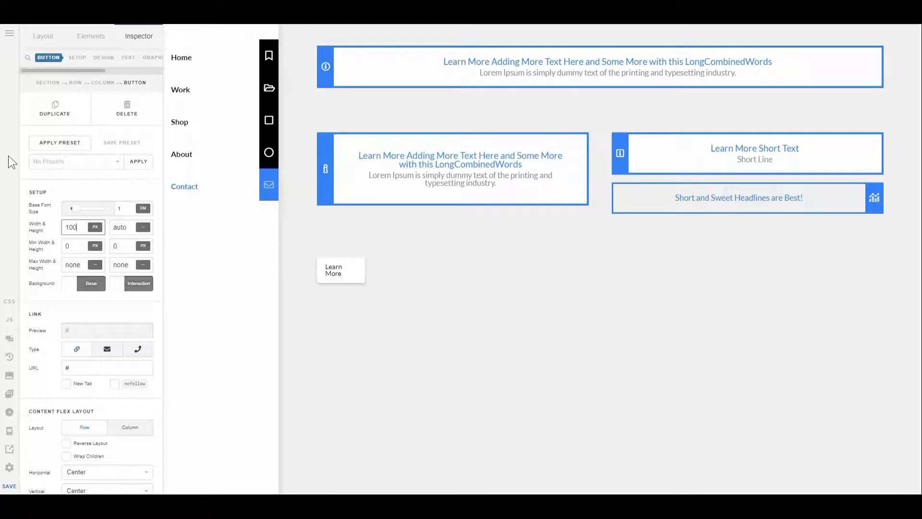
pyautogui.click(95, 227)
pyautogui.click(136, 211)
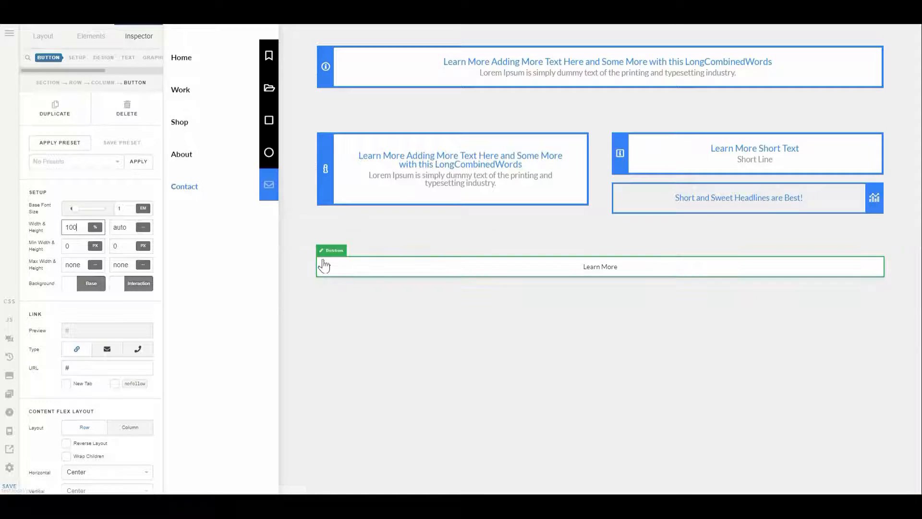
pyautogui.hotkey('ctrl', 'Tab')
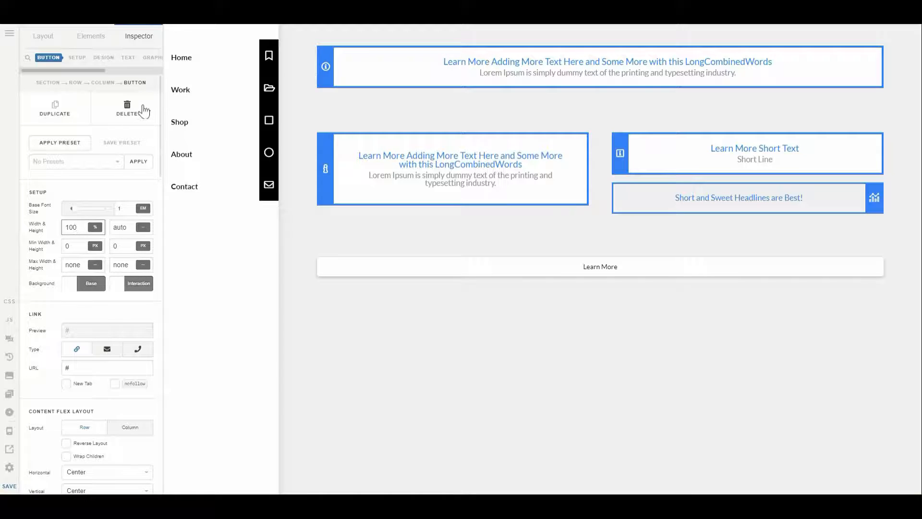
# Set the border radius of all four corners of the Learn More button to 0
pyautogui.scroll(-7, 80, 235)
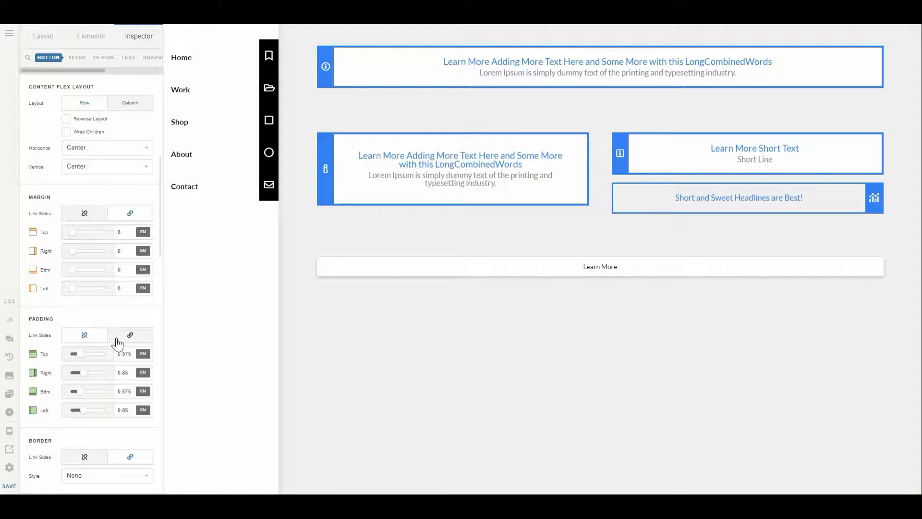
pyautogui.scroll(-5, 119, 343)
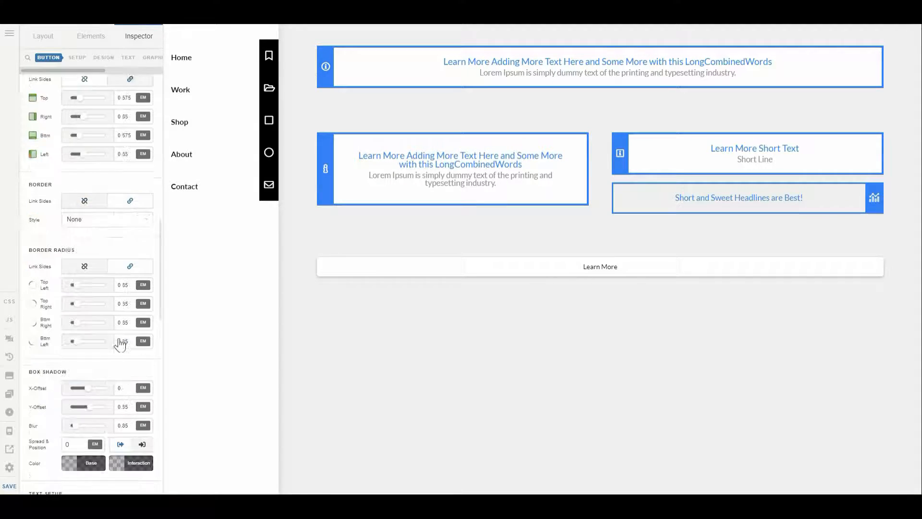
pyautogui.doubleClick(125, 284)
pyautogui.write('0')
# Remove the button's box shadow by setting its Y-offset and blur to 0
pyautogui.scroll(-3, 131, 369)
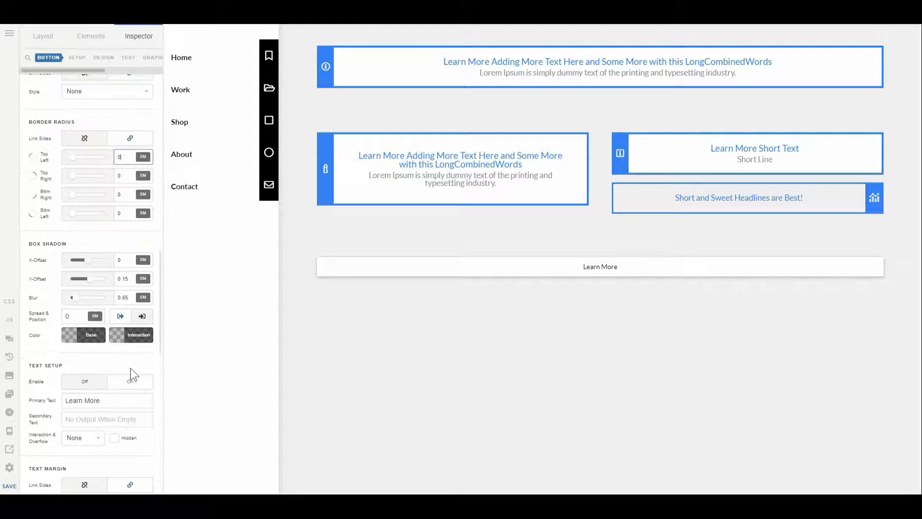
pyautogui.doubleClick(131, 279)
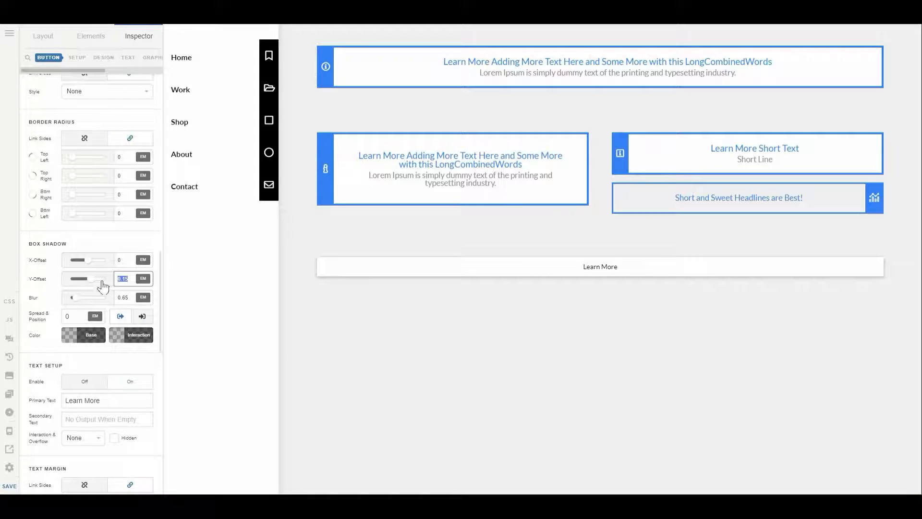
pyautogui.write('0')
pyautogui.press('Tab')
pyautogui.write('0')
# Give the button a solid border with a width of 4 px
pyautogui.scroll(3, 133, 328)
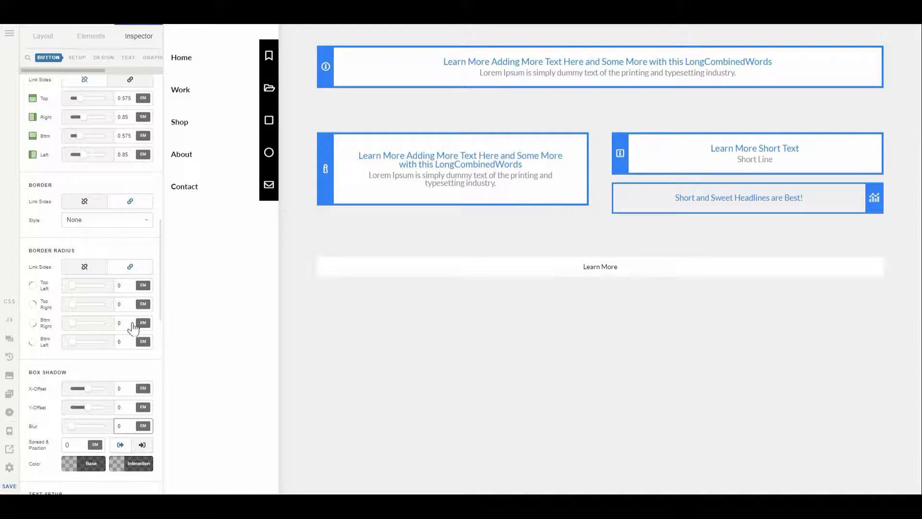
pyautogui.click(116, 225)
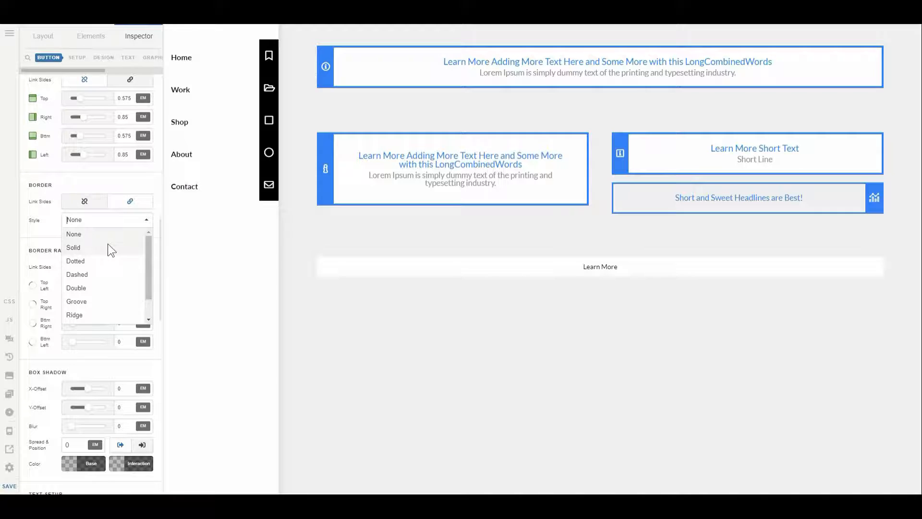
pyautogui.click(108, 244)
pyautogui.click(128, 239)
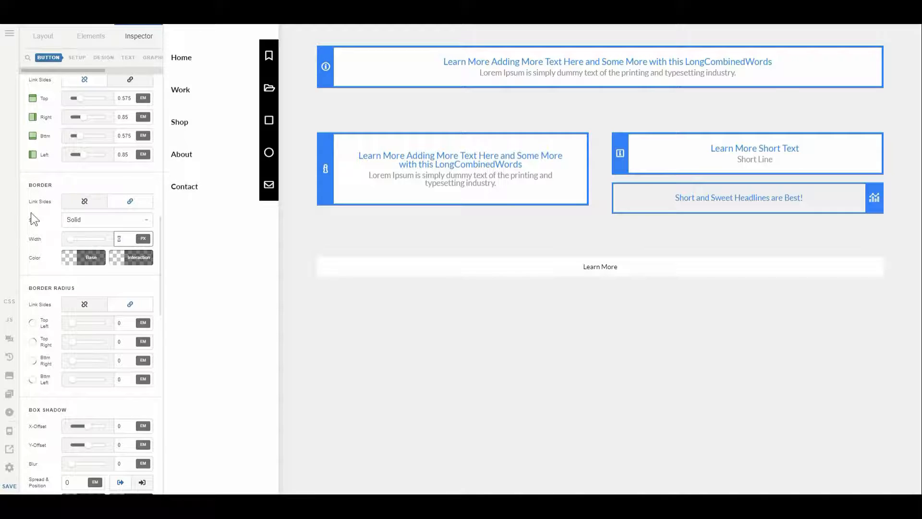
pyautogui.write('4')
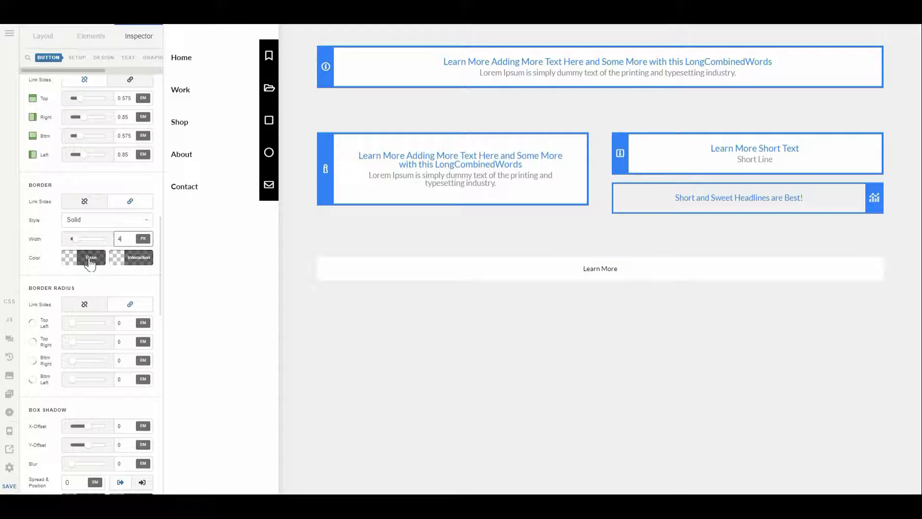
# Set the button's border color to the saved blue and its interaction color to the saved green, rgb(63, 190, 0)
pyautogui.click(115, 259)
pyautogui.click(187, 242)
pyautogui.click(106, 269)
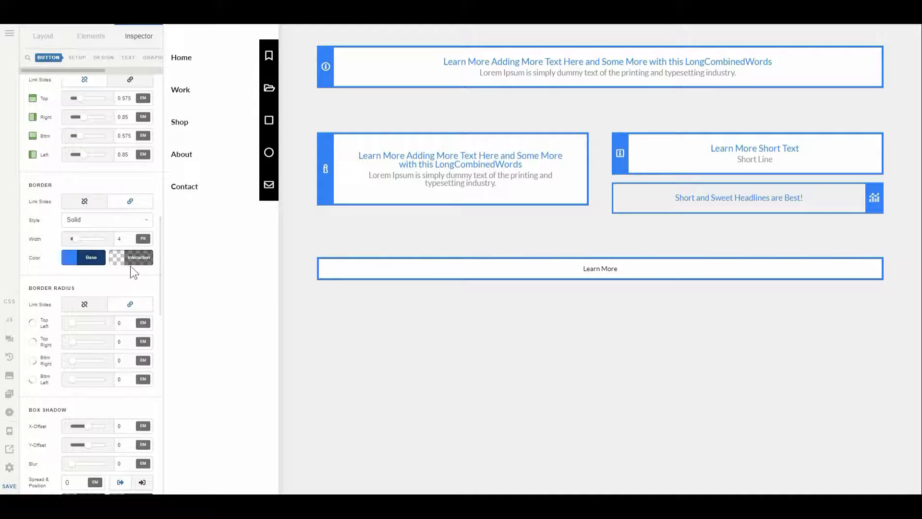
pyautogui.click(132, 259)
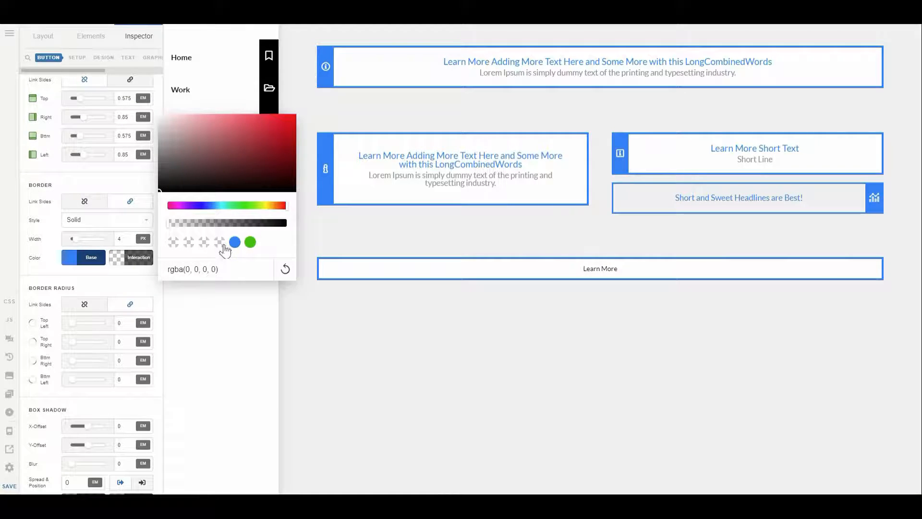
pyautogui.click(250, 242)
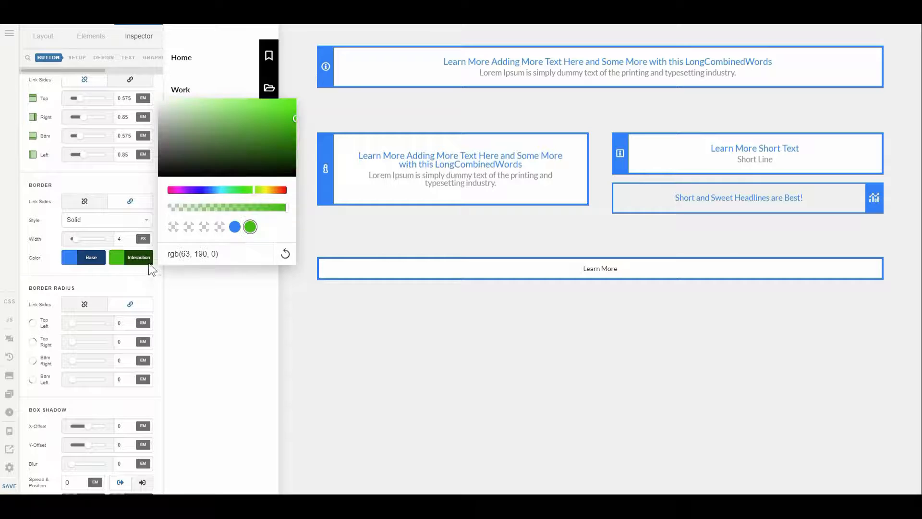
pyautogui.click(126, 271)
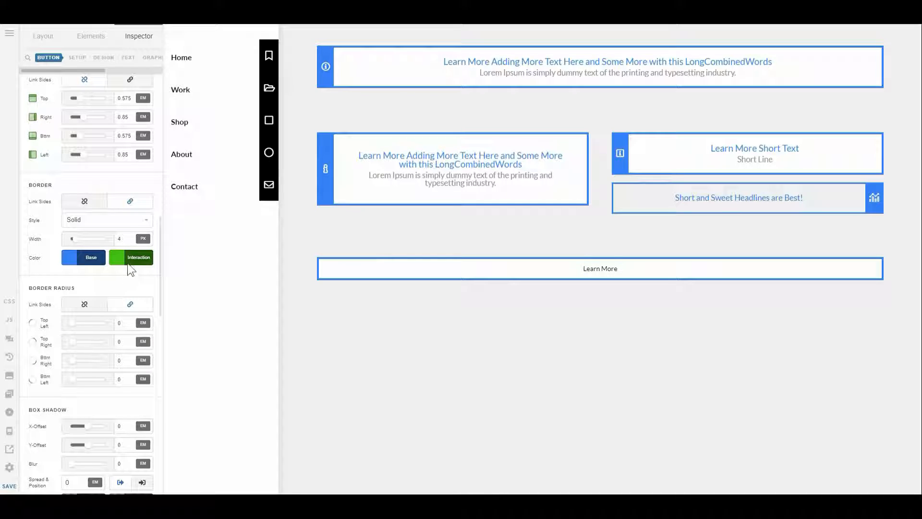
# Enable the button's graphic and set its icon background to the saved blue, with green rgb(63, 190, 0) for interaction
pyautogui.click(145, 60)
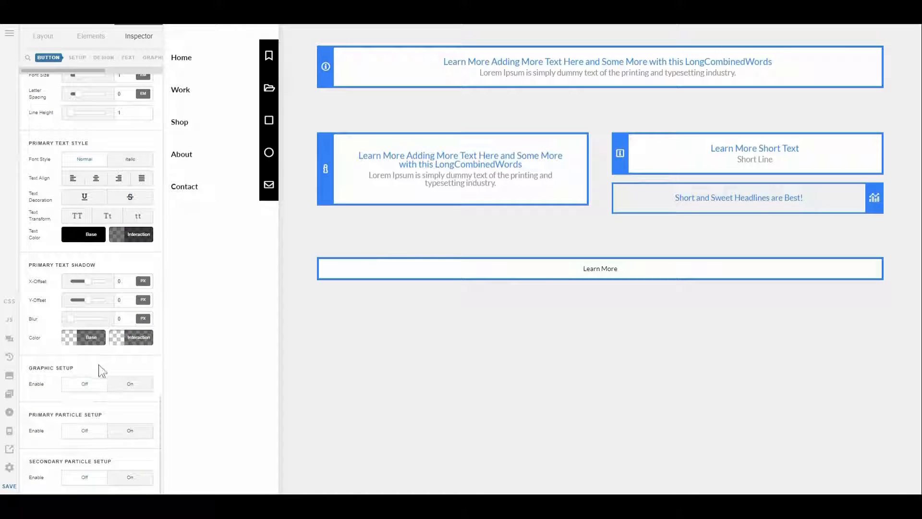
pyautogui.click(122, 384)
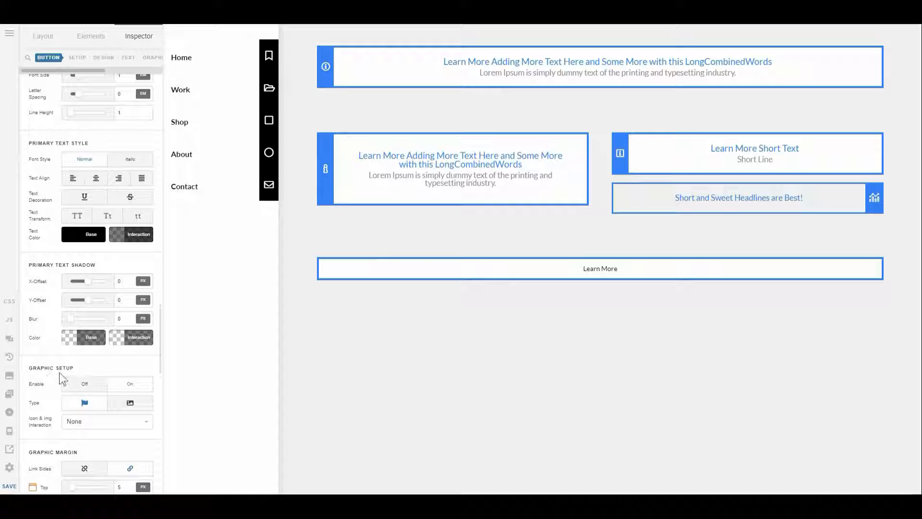
pyautogui.scroll(-3, 62, 372)
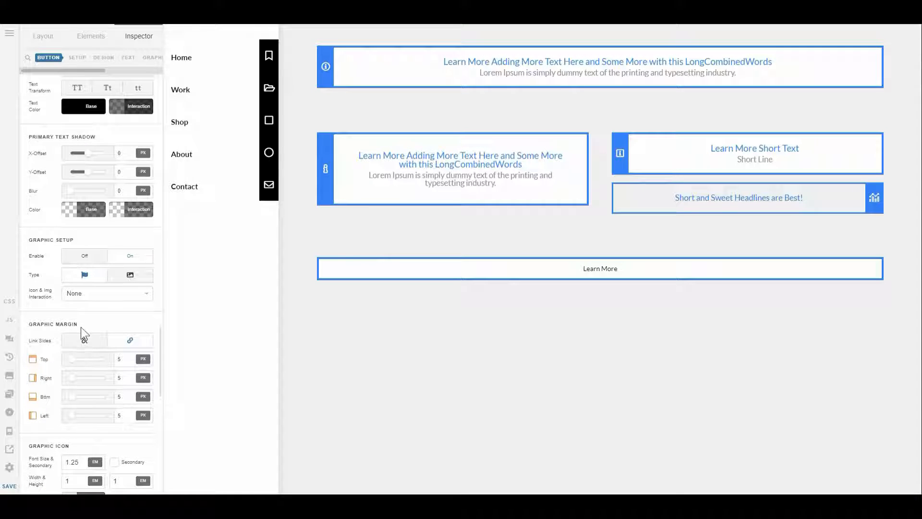
pyautogui.scroll(-5, 81, 327)
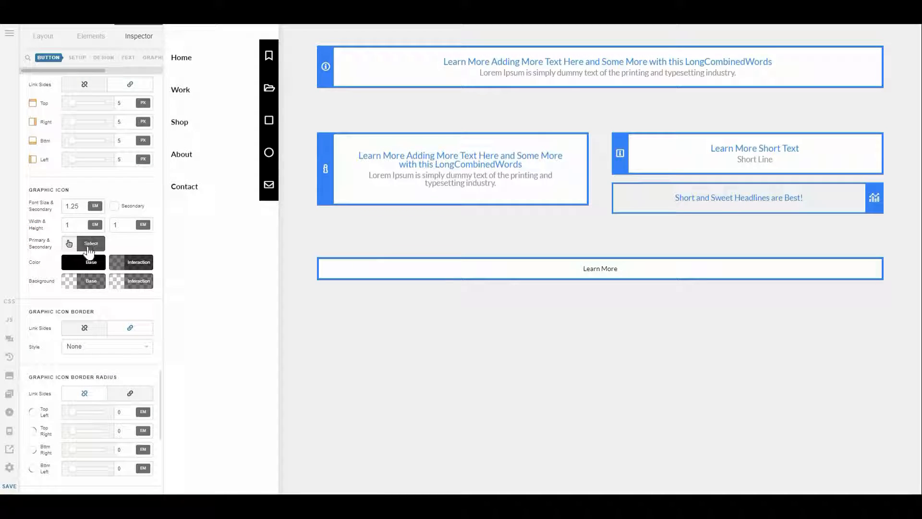
pyautogui.click(80, 283)
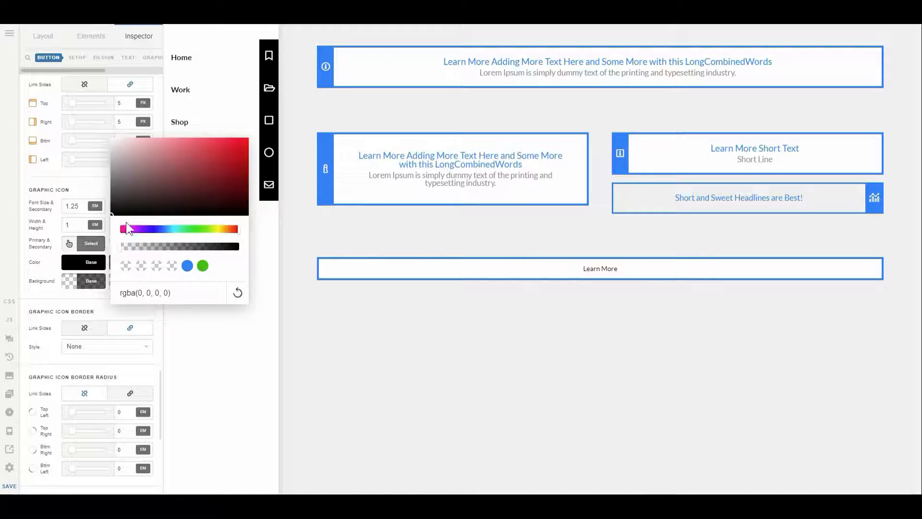
pyautogui.click(187, 267)
pyautogui.click(106, 296)
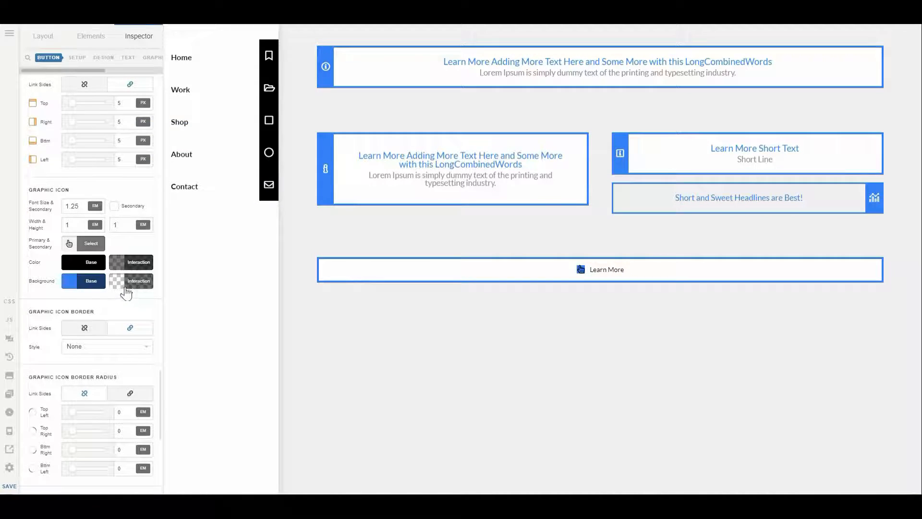
pyautogui.click(128, 283)
pyautogui.click(250, 265)
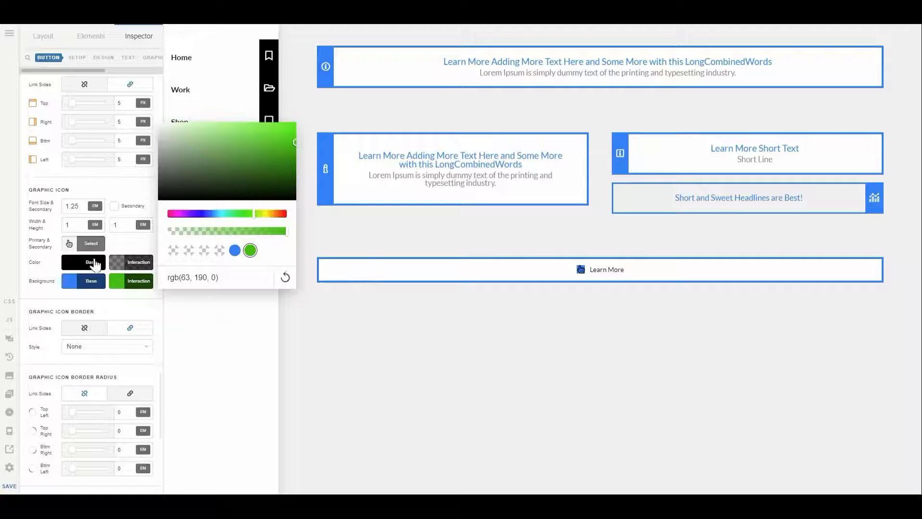
# Set the graphic icon's base color to near-white rgb(254, 254, 254) and its interaction color to white
pyautogui.click(95, 264)
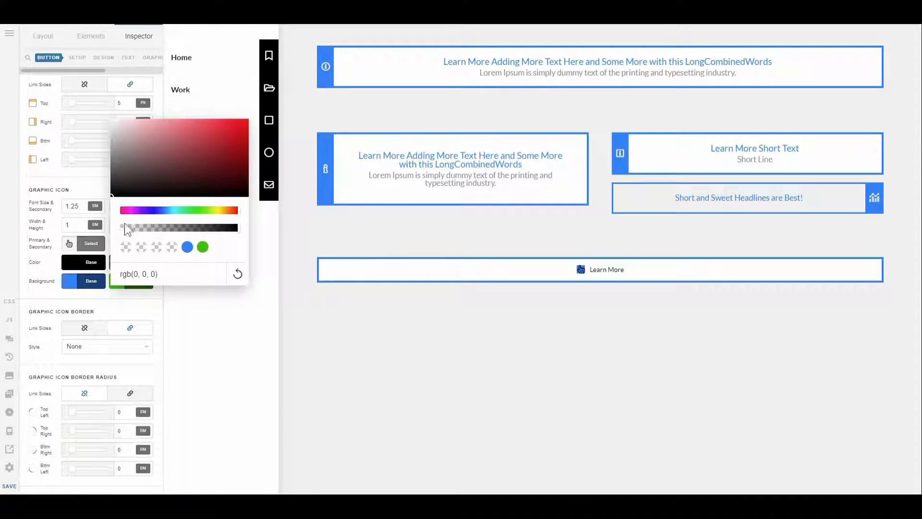
pyautogui.click(113, 123)
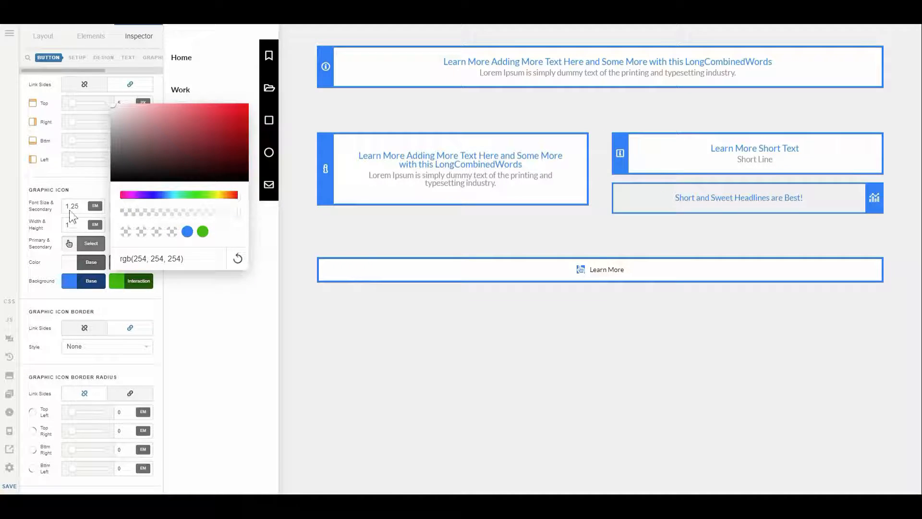
pyautogui.click(118, 313)
pyautogui.click(133, 262)
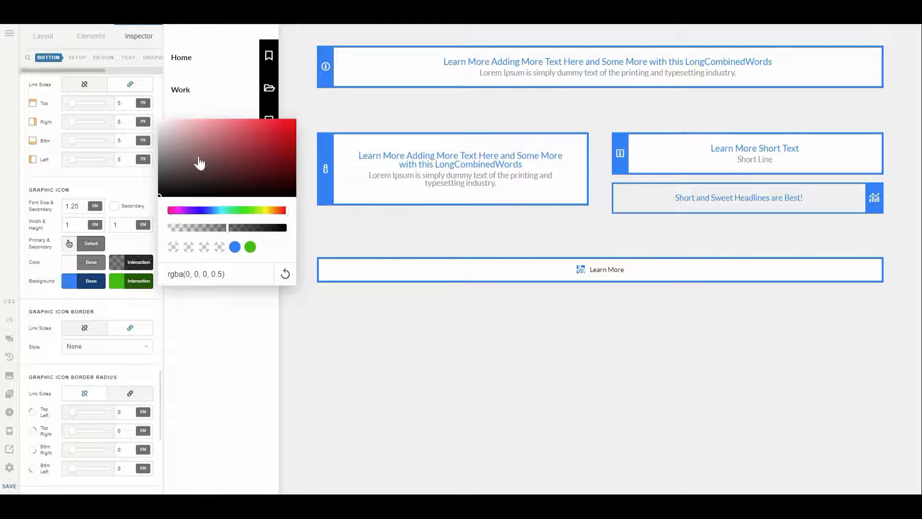
pyautogui.click(159, 120)
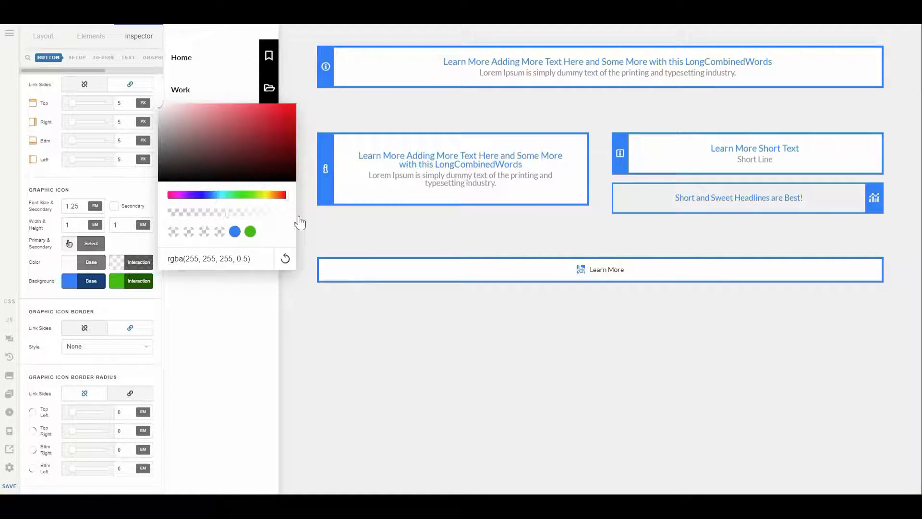
pyautogui.click(151, 301)
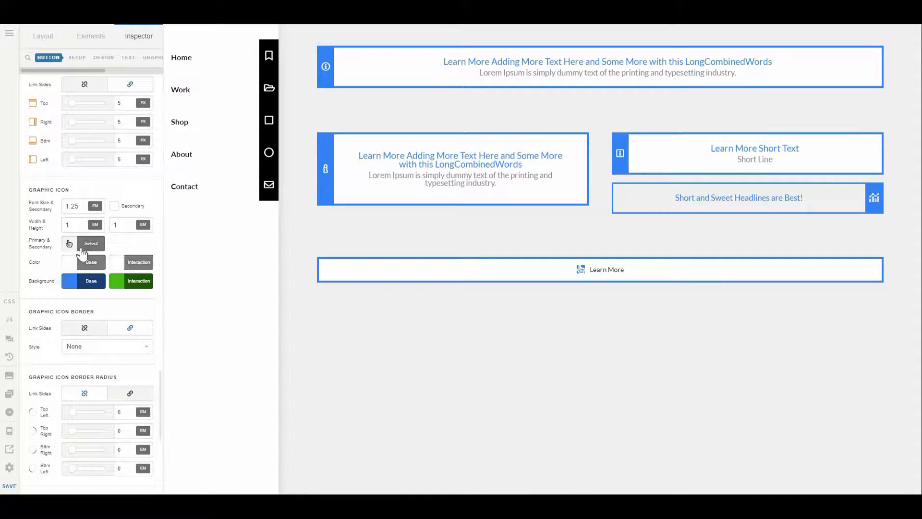
# Search the icon library for "info" and choose the info letter icon as the button's primary graphic icon
pyautogui.click(81, 248)
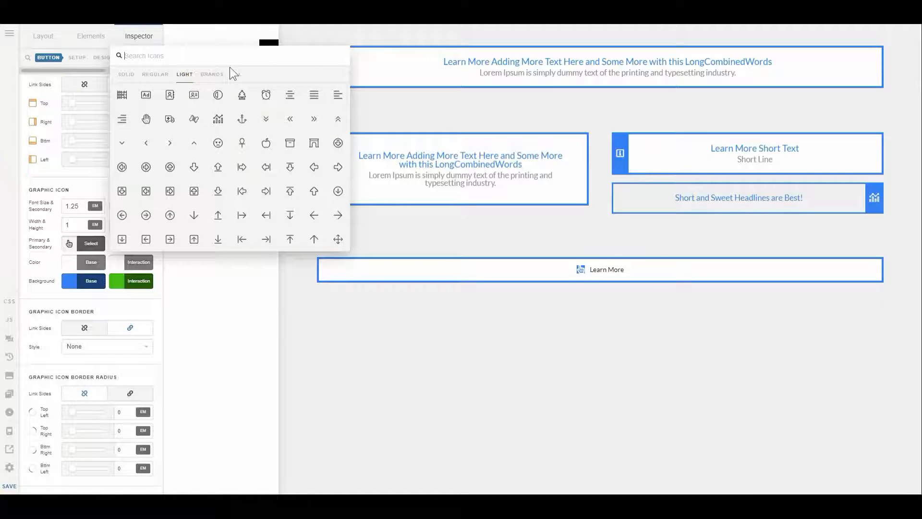
pyautogui.write('info')
pyautogui.click(116, 98)
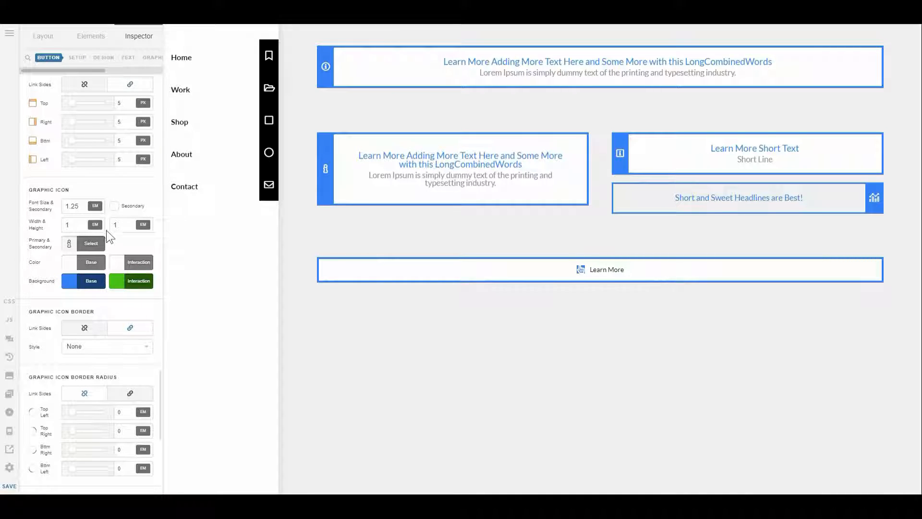
pyautogui.click(90, 247)
pyautogui.click(87, 244)
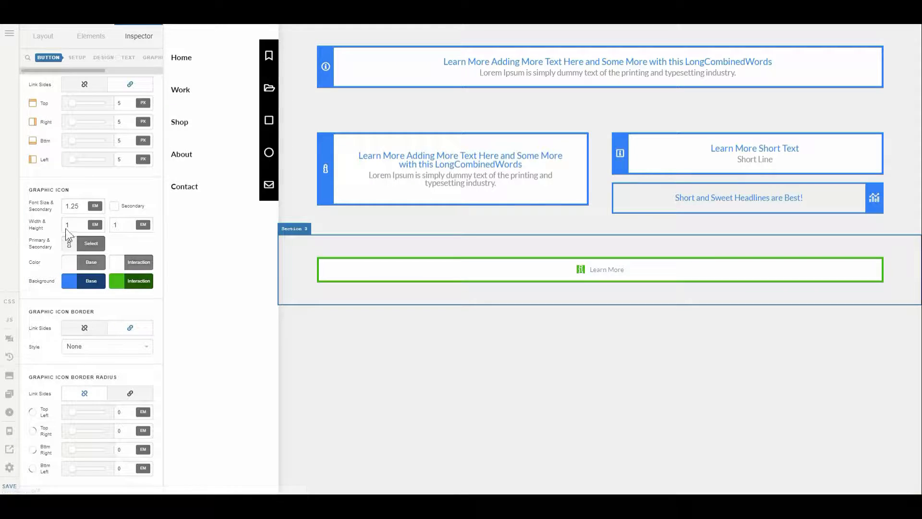
# Set the graphic icon's width and height to 2 em each
pyautogui.moveTo(74, 224); pyautogui.dragTo(58, 222)
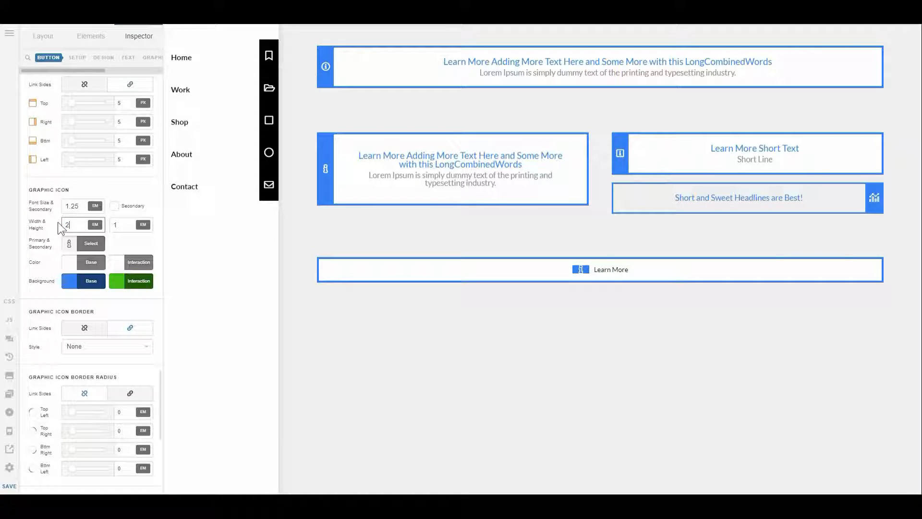
pyautogui.moveTo(122, 224); pyautogui.dragTo(108, 226)
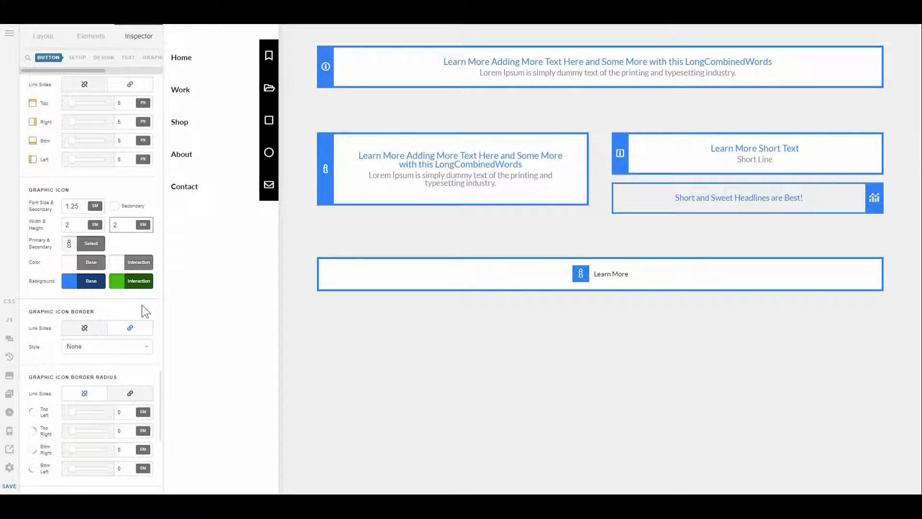
# Set the button content's horizontal alignment to Space Between and reverse the row layout
pyautogui.scroll(10, 142, 305)
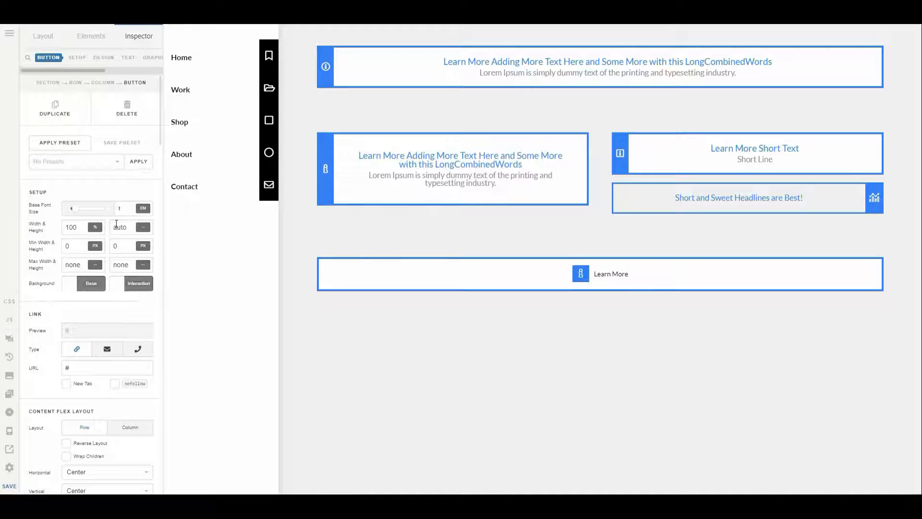
pyautogui.click(112, 59)
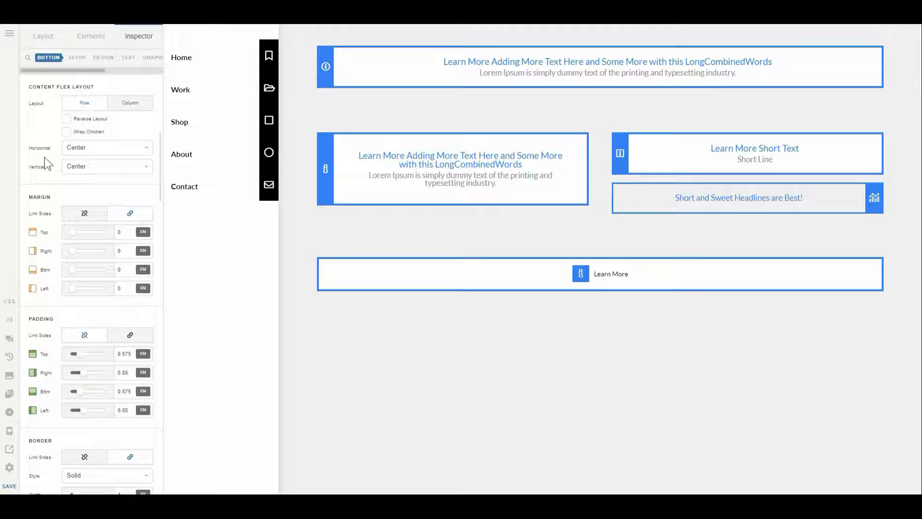
pyautogui.click(78, 150)
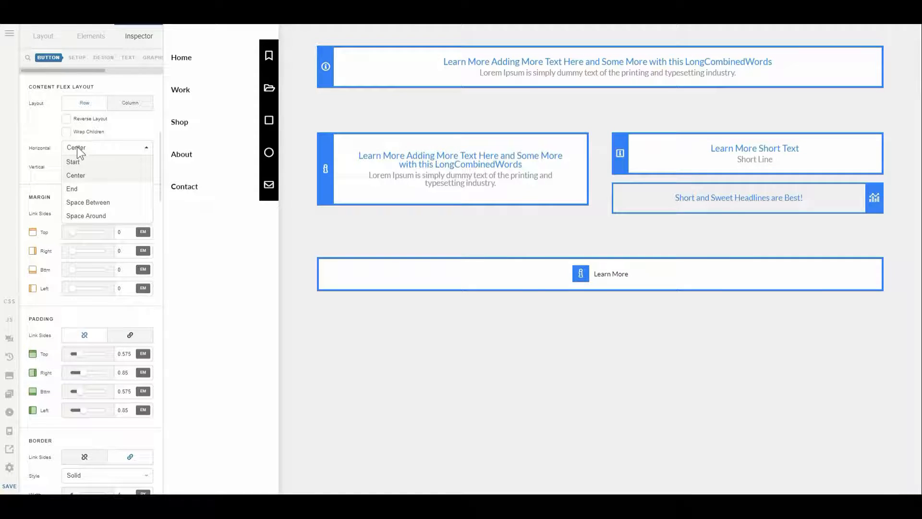
pyautogui.click(90, 200)
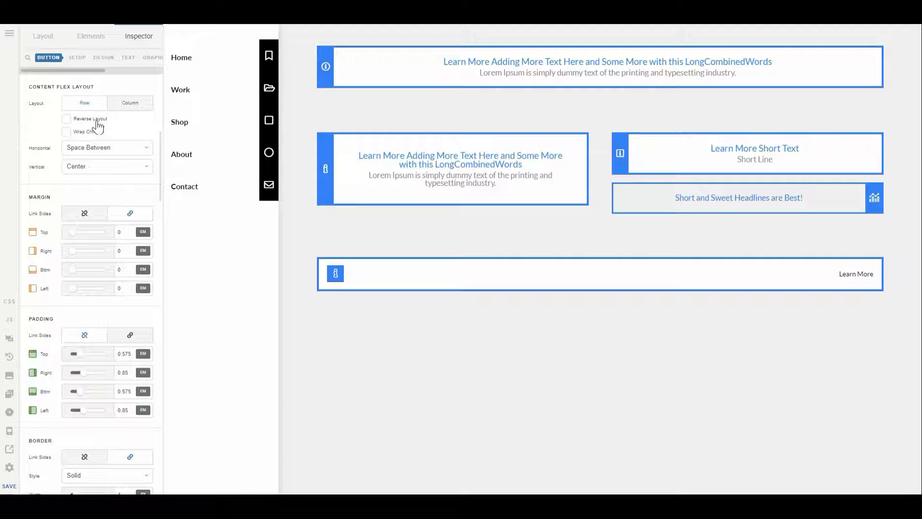
pyautogui.click(67, 119)
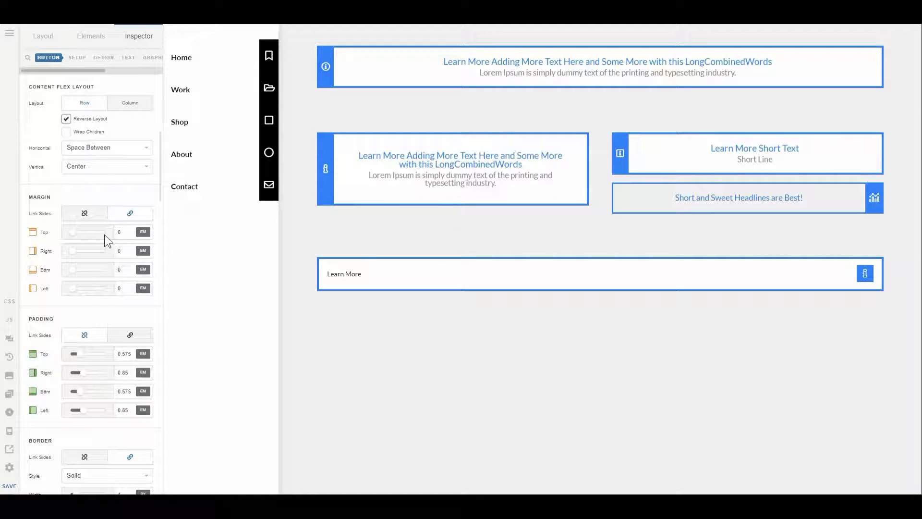
# Link the button's padding sides and set them to 0 em, and set the graphic margin to 0 px on all sides
pyautogui.click(128, 336)
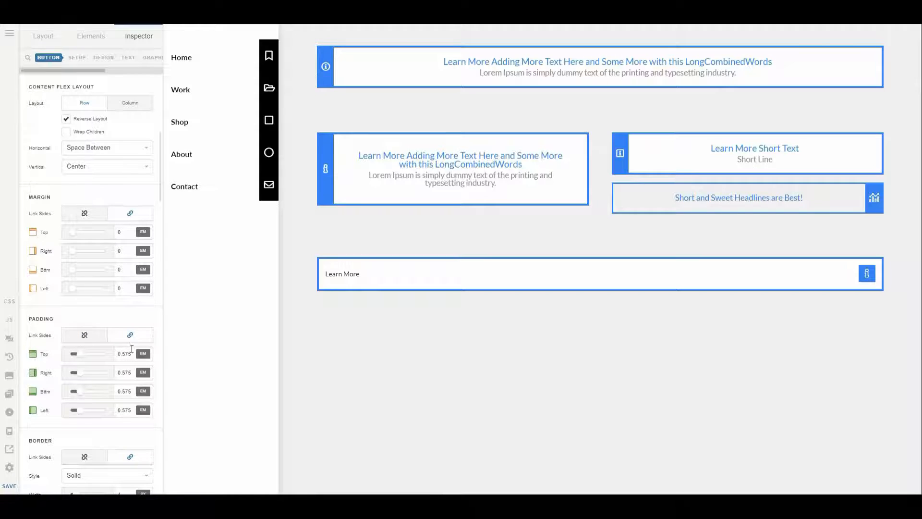
pyautogui.write('0')
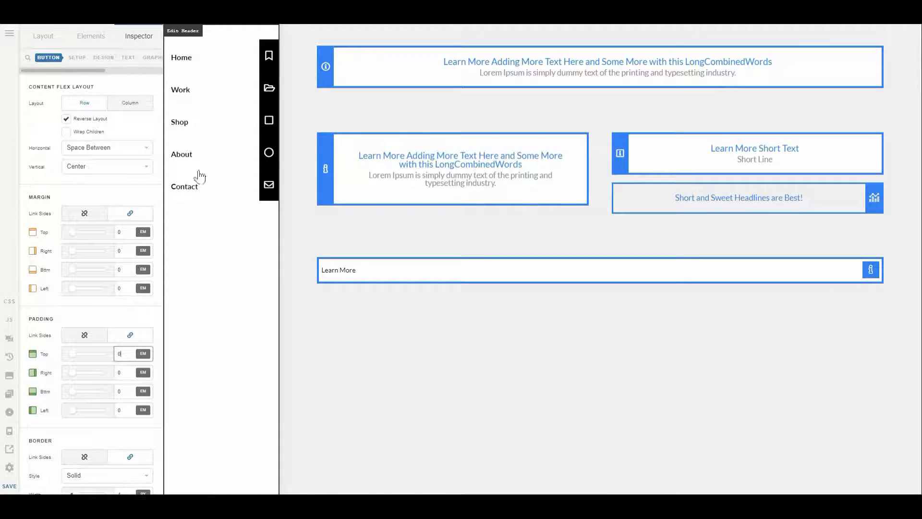
pyautogui.click(152, 58)
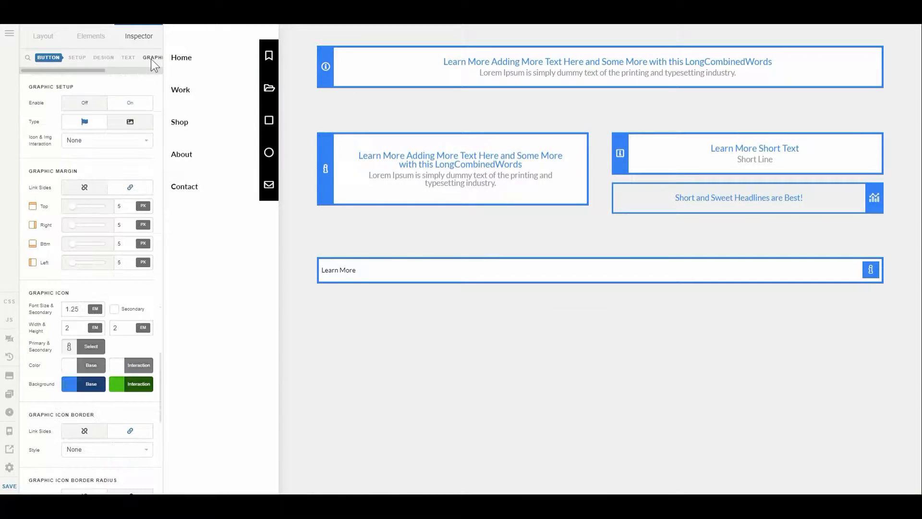
pyautogui.doubleClick(126, 206)
pyautogui.write('0')
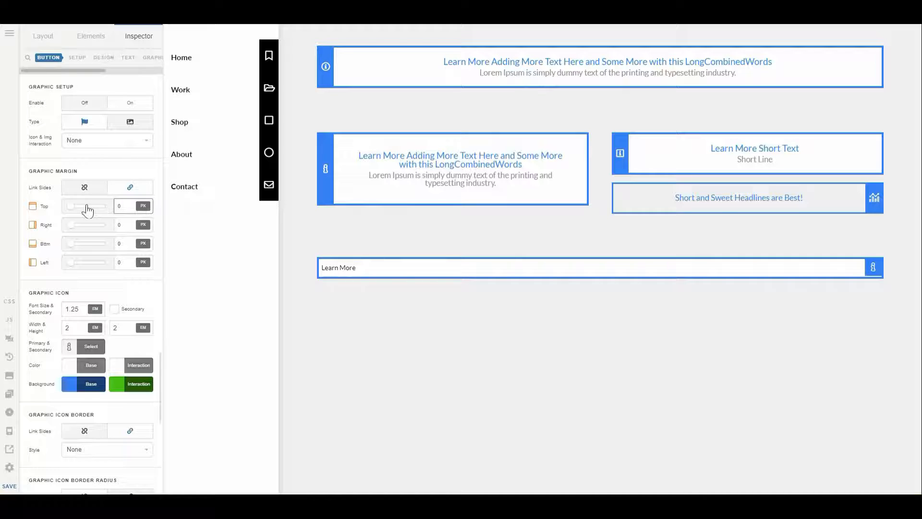
# Inspect the new button's icon in the browser developer tools and set the line-height of its .x-graphic span to 0
pyautogui.rightClick(876, 275)
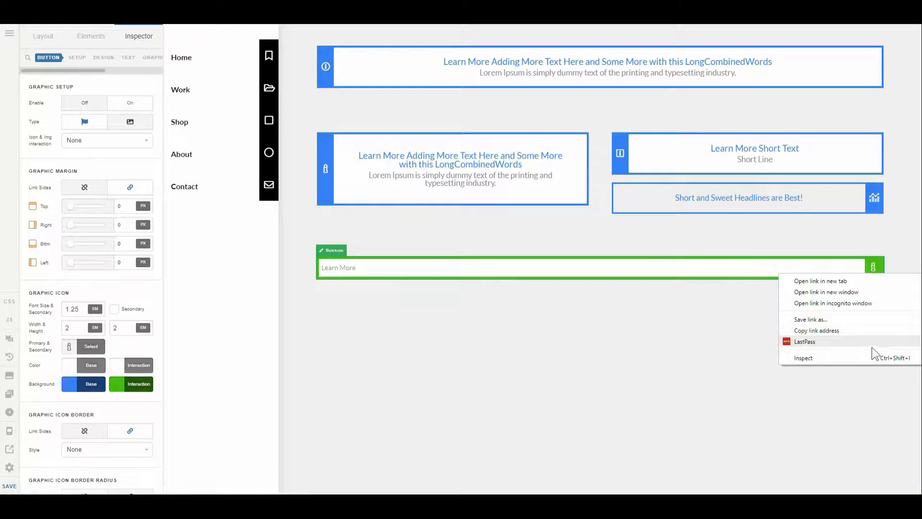
pyautogui.click(869, 356)
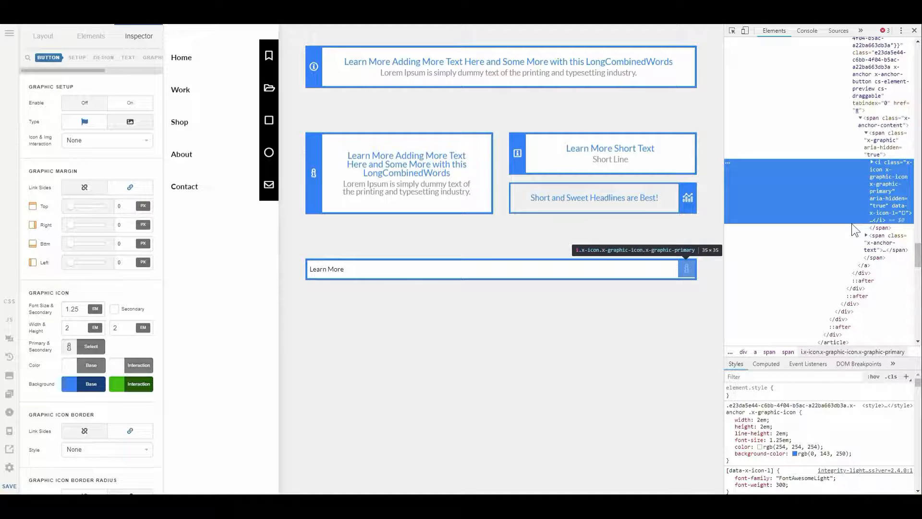
pyautogui.click(877, 145)
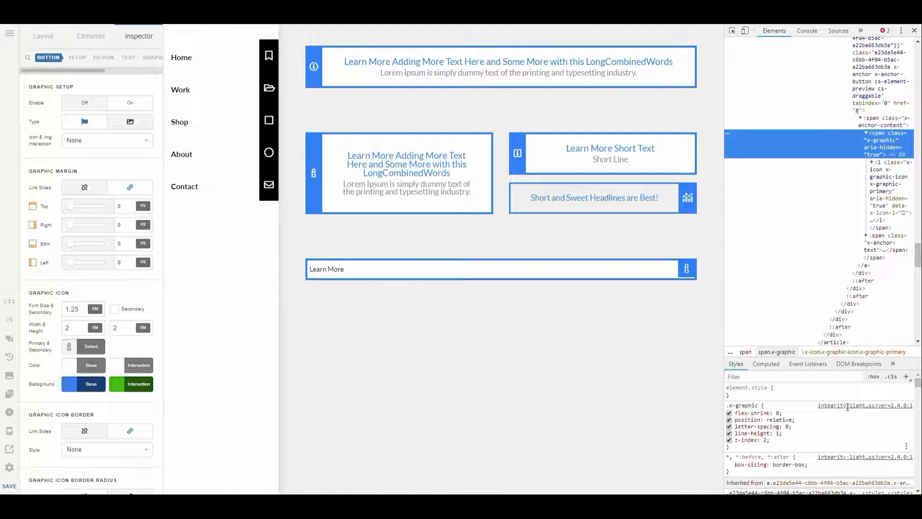
pyautogui.click(778, 433)
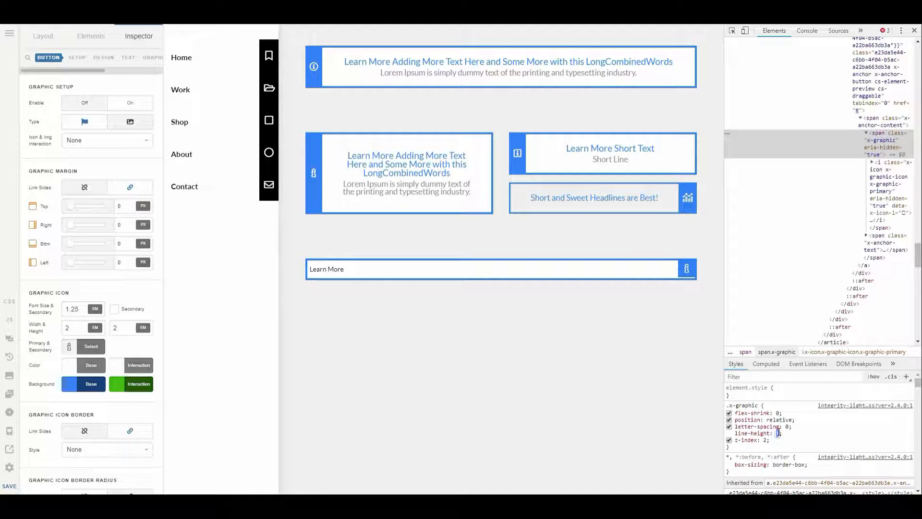
pyautogui.write('0')
pyautogui.press('Return')
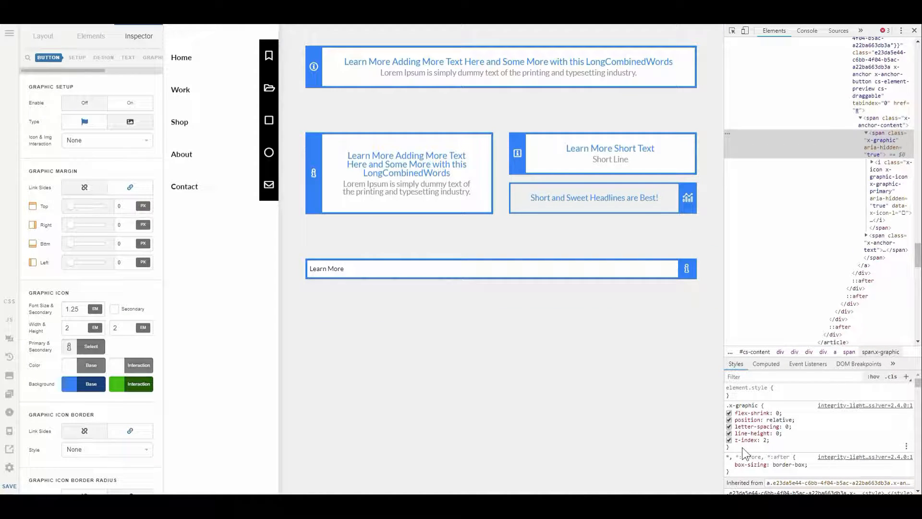
# Copy the whole .x-graphic rule from the developer tools and paste it into the button's Element CSS
pyautogui.moveTo(739, 446); pyautogui.dragTo(729, 407)
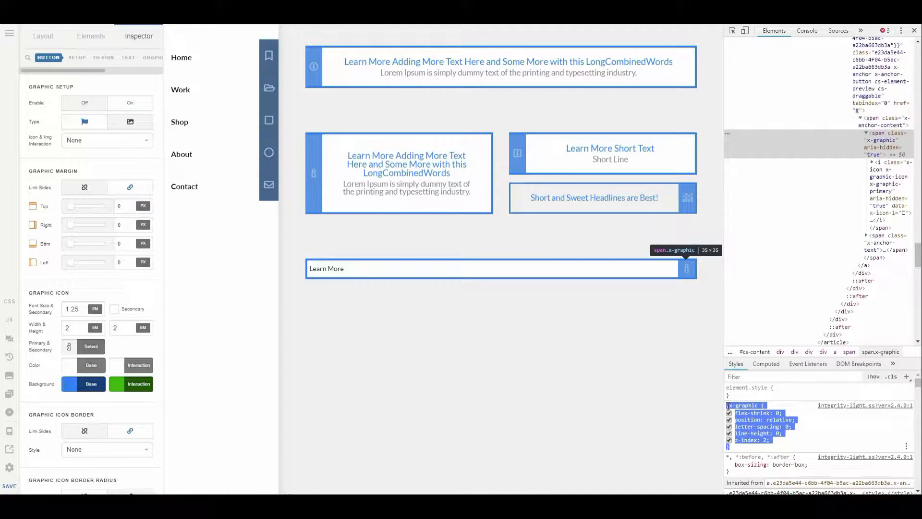
pyautogui.rightClick(729, 406)
pyautogui.click(738, 413)
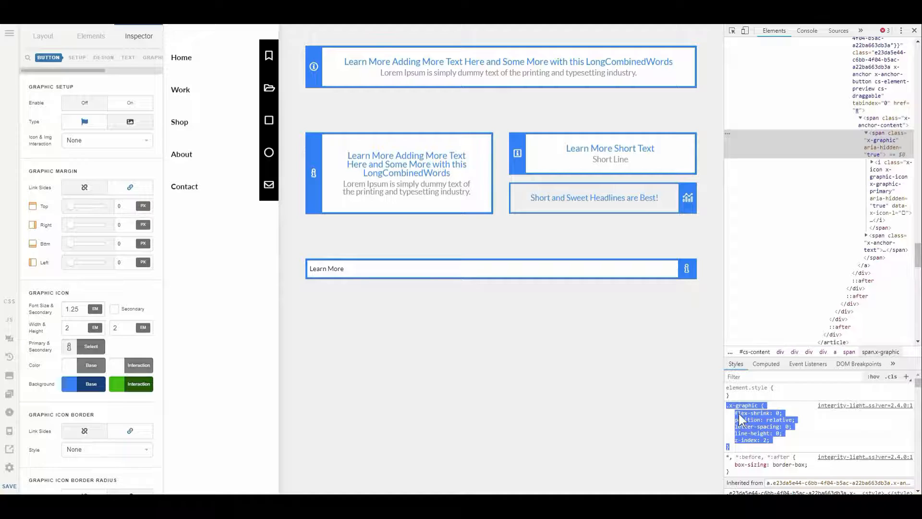
pyautogui.click(163, 83)
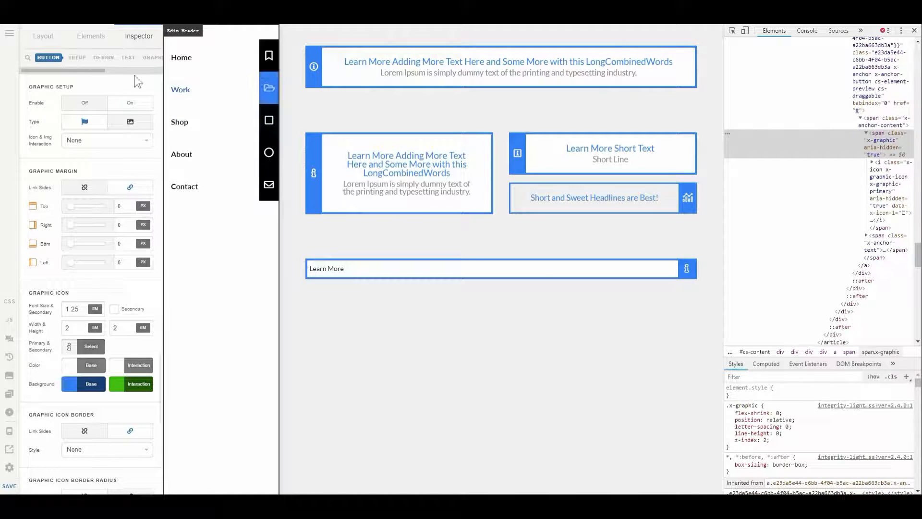
pyautogui.click(121, 70)
pyautogui.click(149, 58)
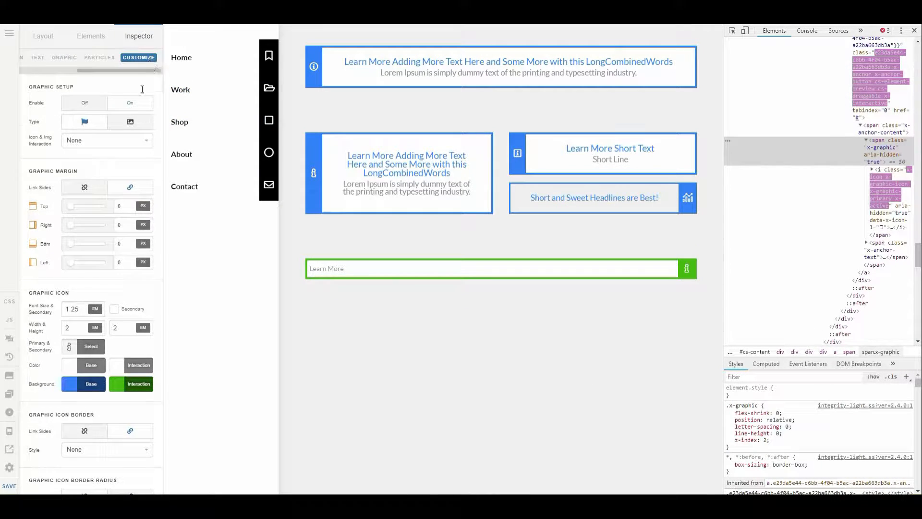
pyautogui.click(110, 248)
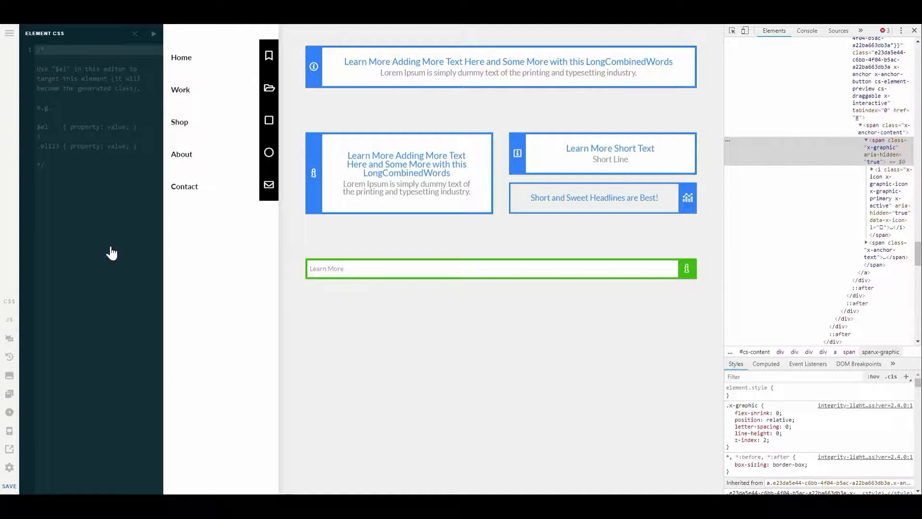
pyautogui.hotkey('ctrl', 'v')
# Delete the z-index, flex-shrink, position and letter-spacing declarations from the .x-graphic rule, keeping only line-height: 0
pyautogui.click(125, 95)
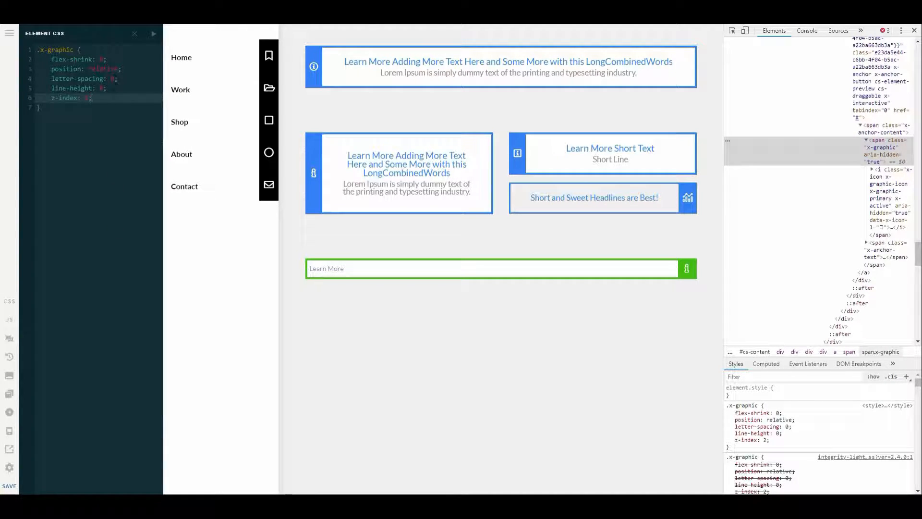
pyautogui.press('BackSpace')
pyautogui.press('BackSpace')
pyautogui.press('BackSpace')
pyautogui.press('BackSpace')
pyautogui.press('BackSpace')
pyautogui.press('BackSpace')
pyautogui.press('BackSpace')
pyautogui.press('BackSpace')
pyautogui.press('BackSpace')
pyautogui.press('BackSpace')
pyautogui.press('BackSpace')
pyautogui.press('BackSpace')
pyautogui.press('BackSpace')
pyautogui.press('BackSpace')
pyautogui.press('BackSpace')
pyautogui.press('BackSpace')
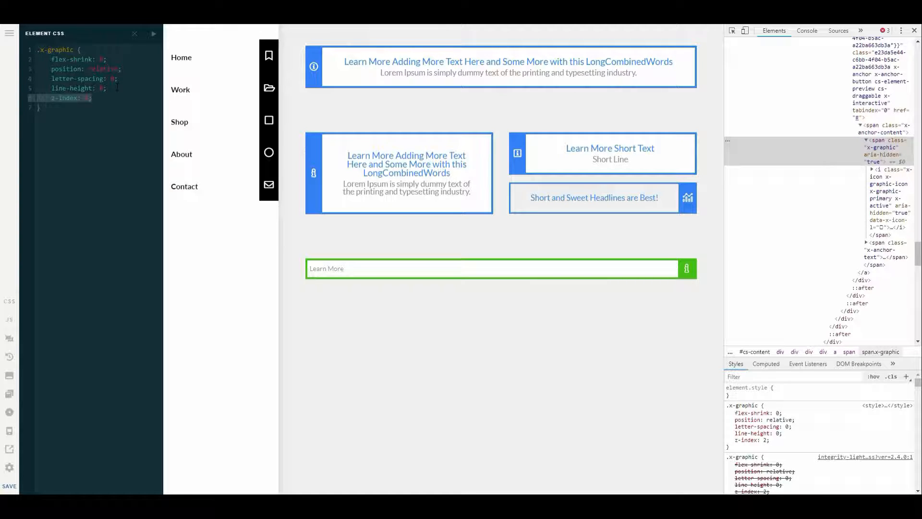
pyautogui.click(130, 78)
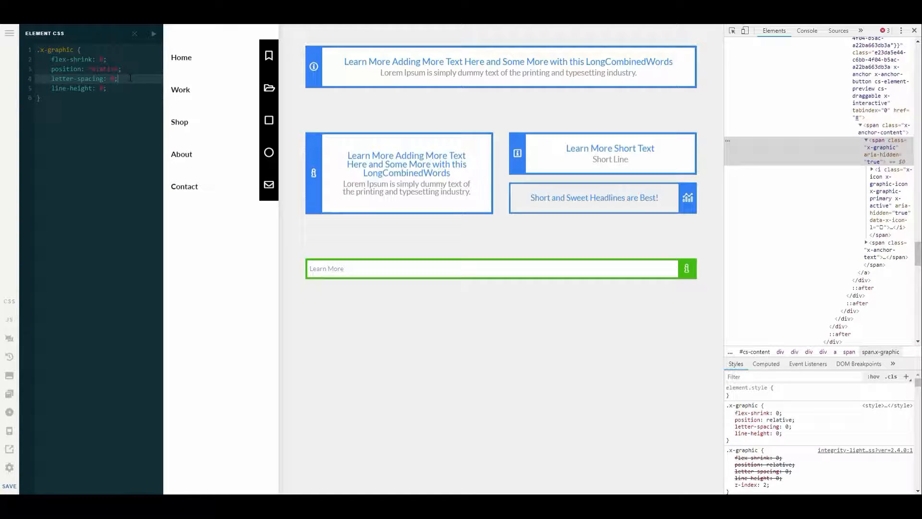
pyautogui.keyDown('shift'); pyautogui.click(132, 48); pyautogui.keyUp('shift')
pyautogui.press('BackSpace')
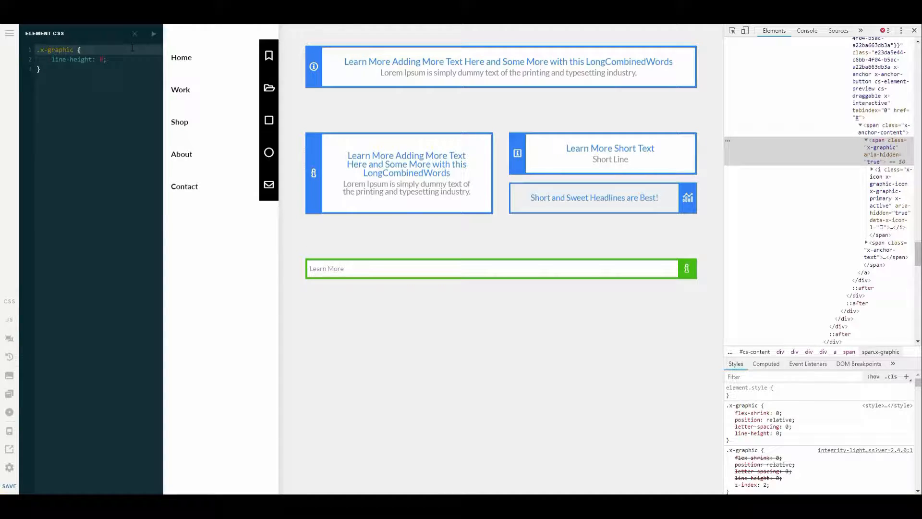
pyautogui.click(119, 109)
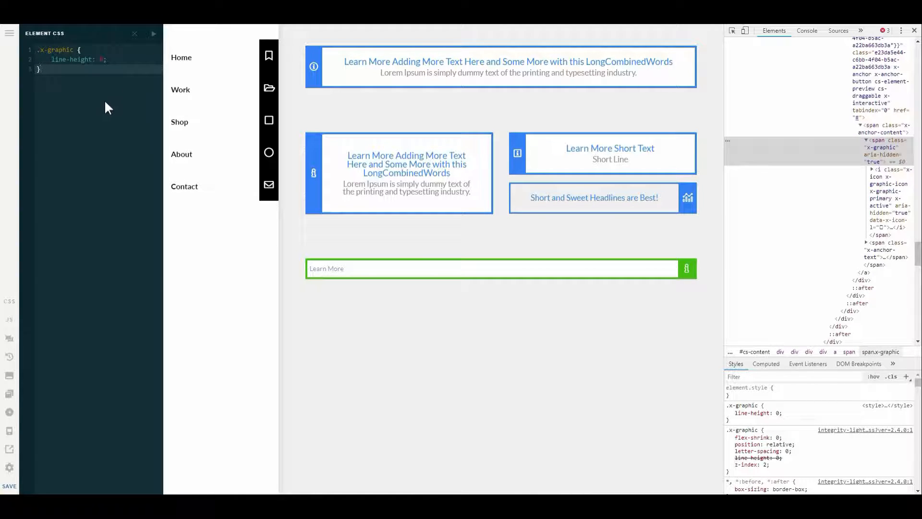
# Comment out the .x-graphic rule in the Element CSS and close the code editor
pyautogui.moveTo(54, 73); pyautogui.dragTo(21, 45)
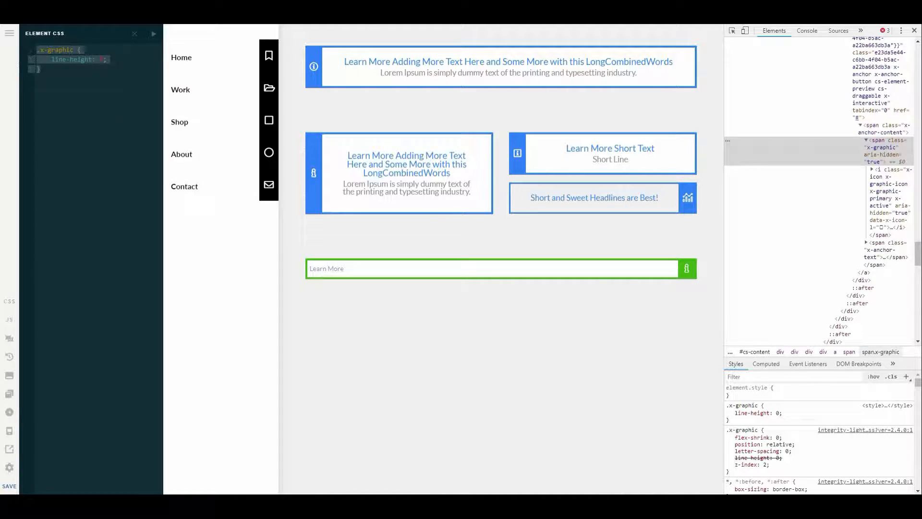
pyautogui.hotkey('ctrl', '/')
pyautogui.click(134, 35)
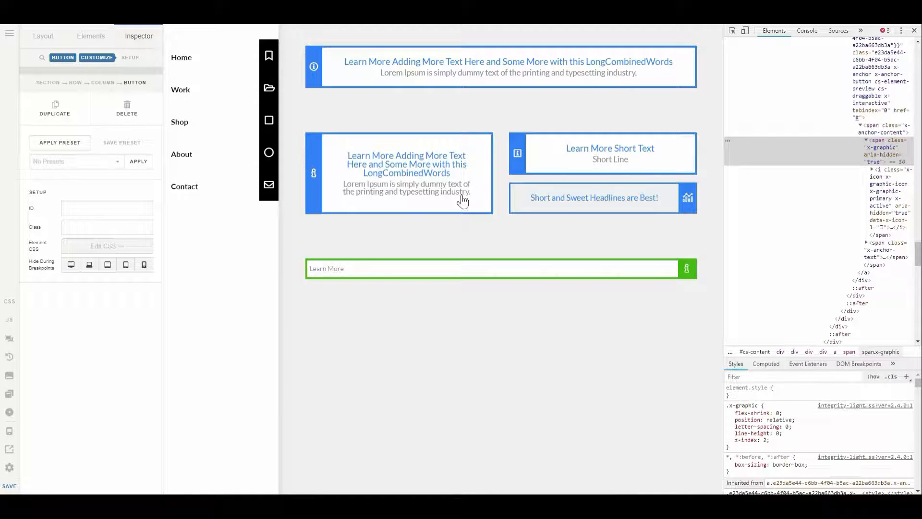
# Set the .x-graphic line-height back to 1 in the developer tools and close them
pyautogui.click(778, 433)
pyautogui.write('1')
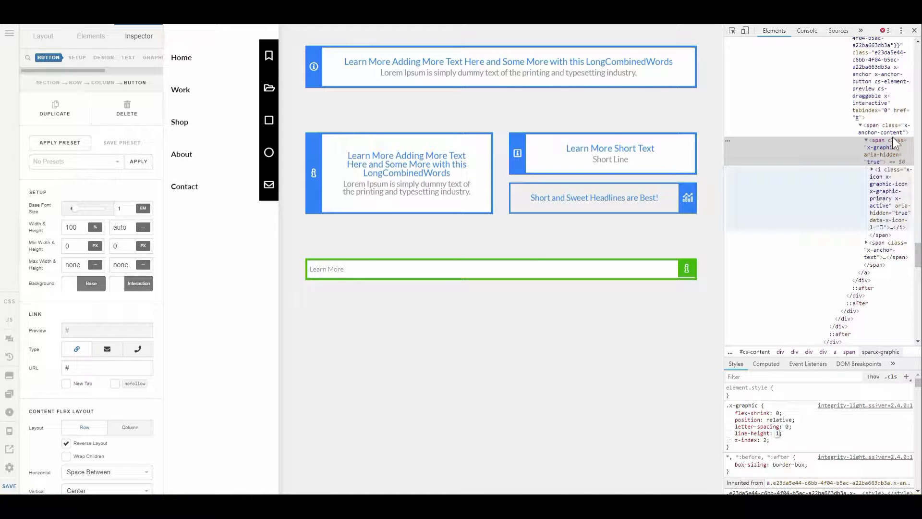
pyautogui.click(913, 31)
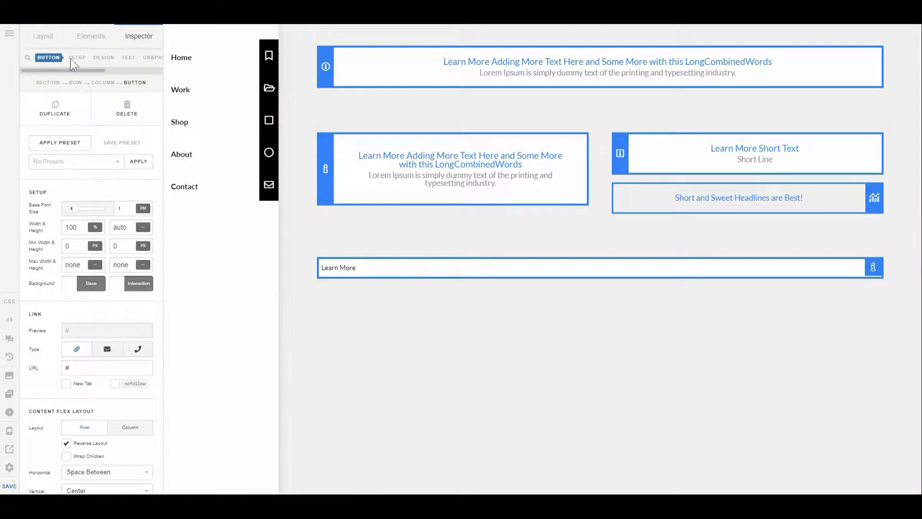
# Unlink the button's border sides and set the right border's width to 0 px
pyautogui.click(104, 57)
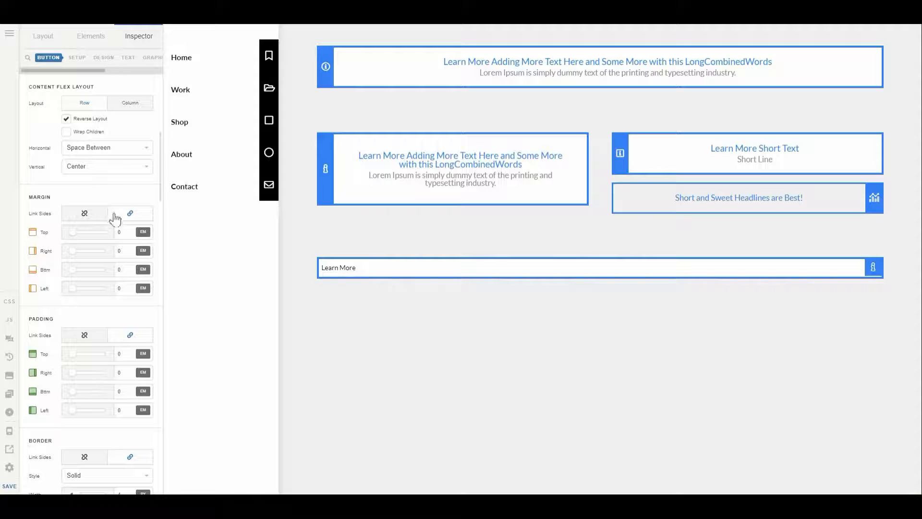
pyautogui.click(97, 342)
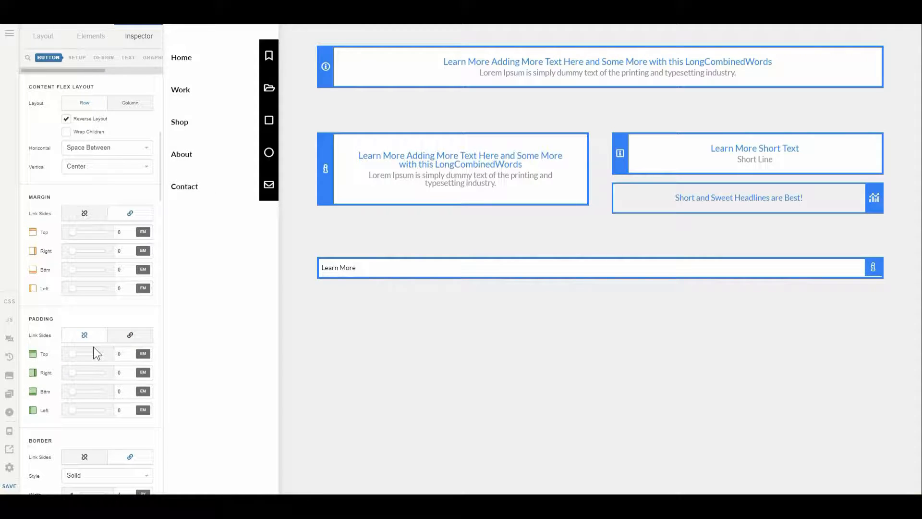
pyautogui.click(129, 340)
pyautogui.scroll(-5, 96, 361)
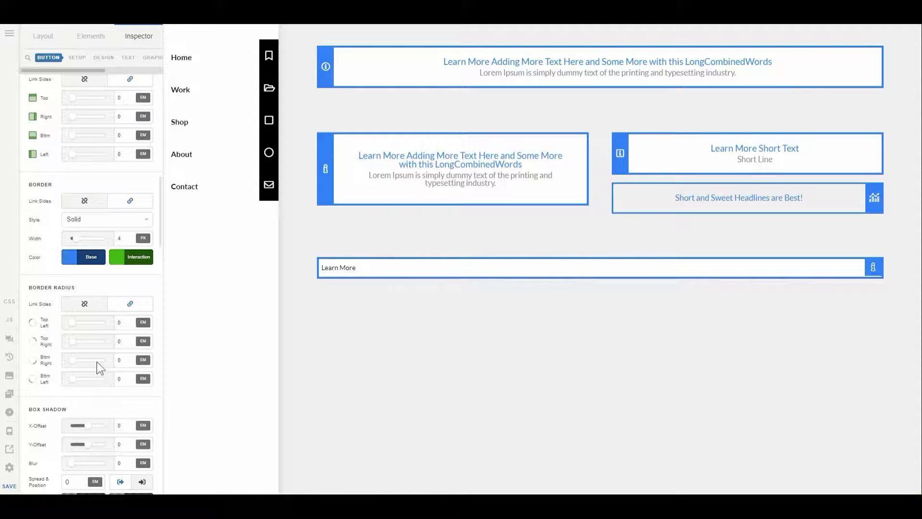
pyautogui.click(97, 207)
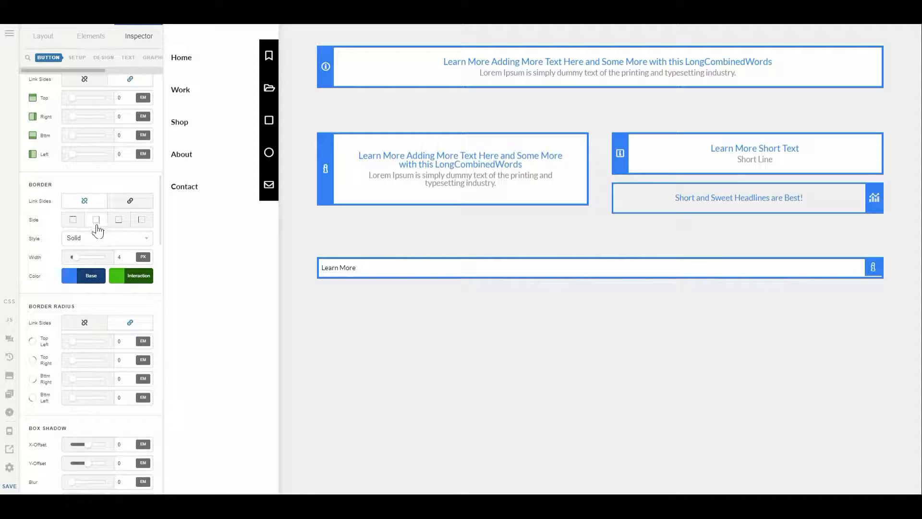
pyautogui.click(120, 257)
pyautogui.write('0')
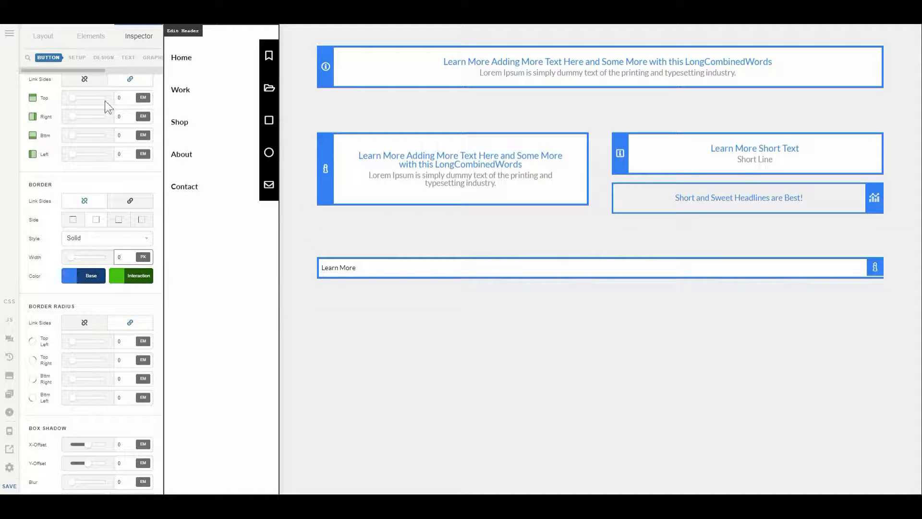
# Open the button's Element CSS and start a $el .x-graphic-icon rule below the commented-out block
pyautogui.scroll(-3, 132, 68)
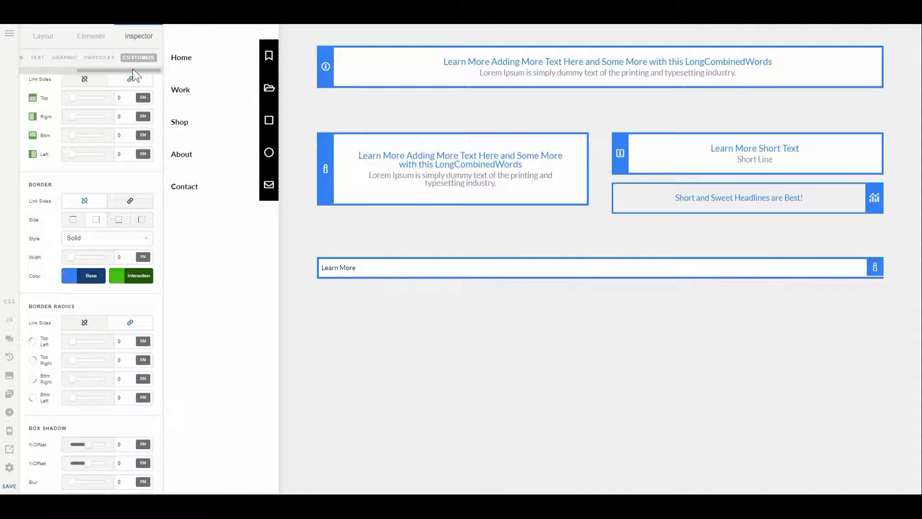
pyautogui.click(144, 59)
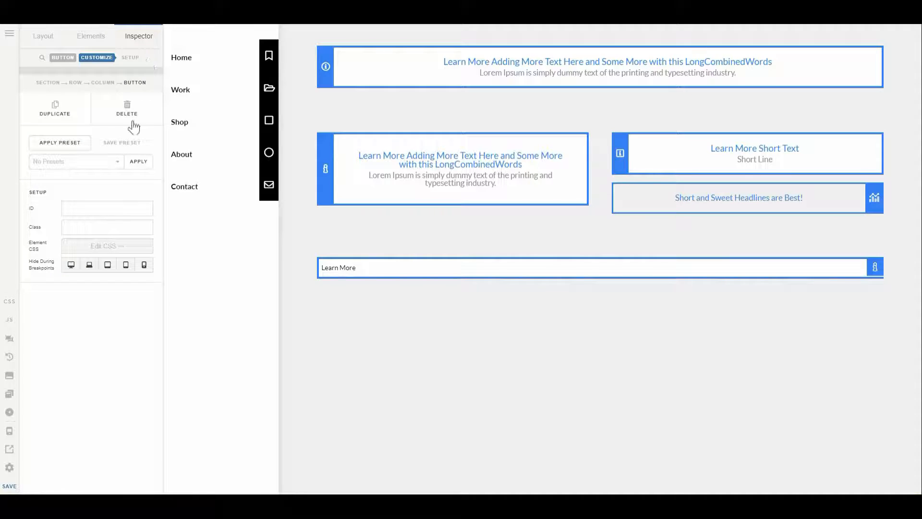
pyautogui.click(105, 247)
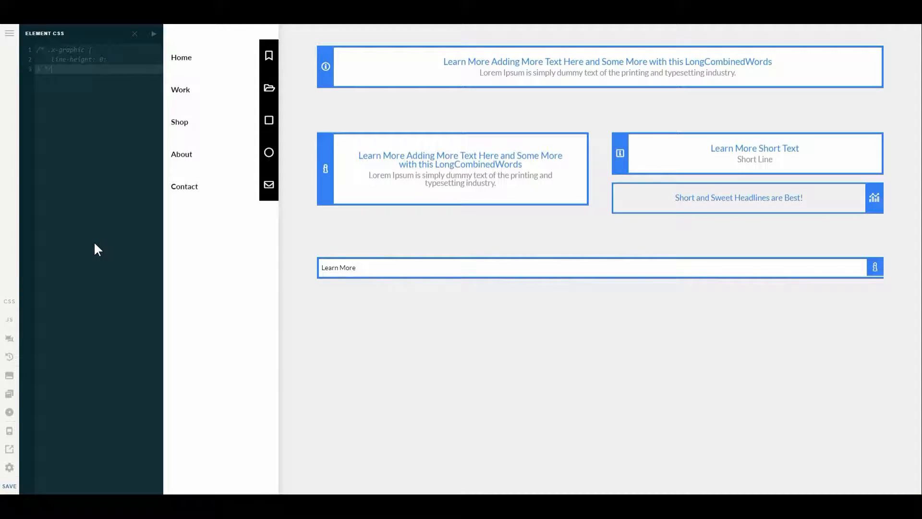
pyautogui.press('Return')
pyautogui.press('Return')
pyautogui.write('$')
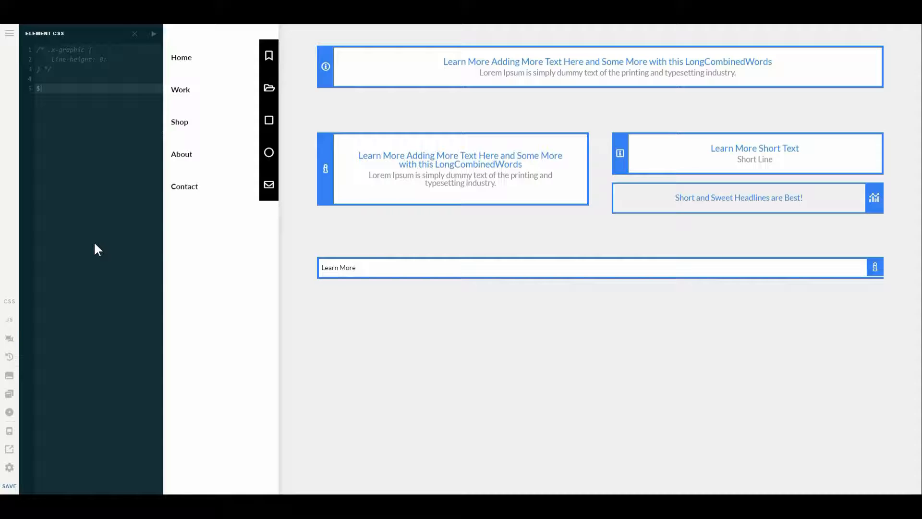
pyautogui.write('el')
pyautogui.write('l')
pyautogui.write(' .')
pyautogui.write('x-graphic-icon')
pyautogui.write(' {')
pyautogui.press('Return')
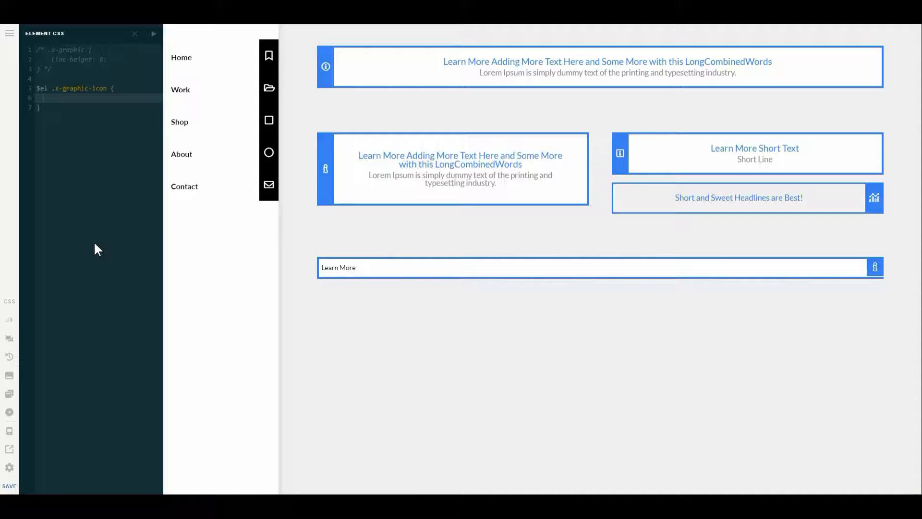
# Add height:100% !important; to the $el .x-graphic-icon rule and close the code editor
pyautogui.write('height:')
pyautogui.write('100%')
pyautogui.write('; !important;')
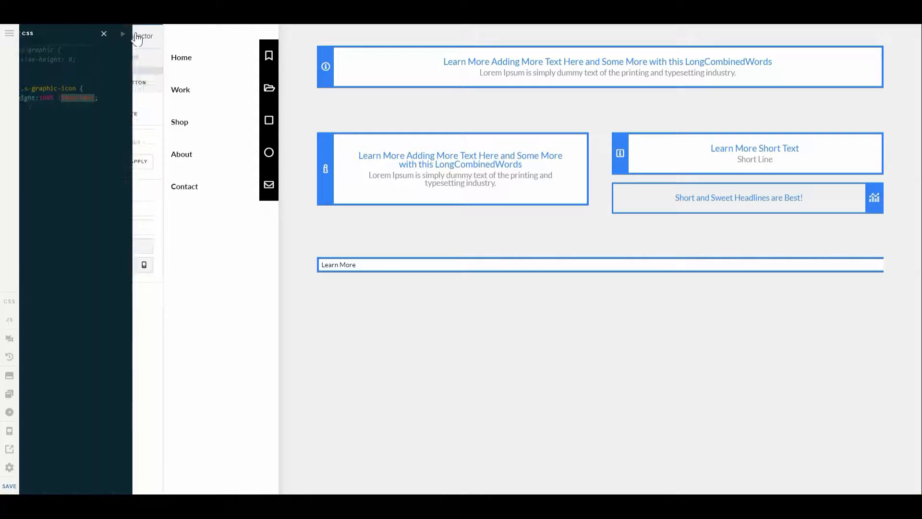
pyautogui.click(135, 33)
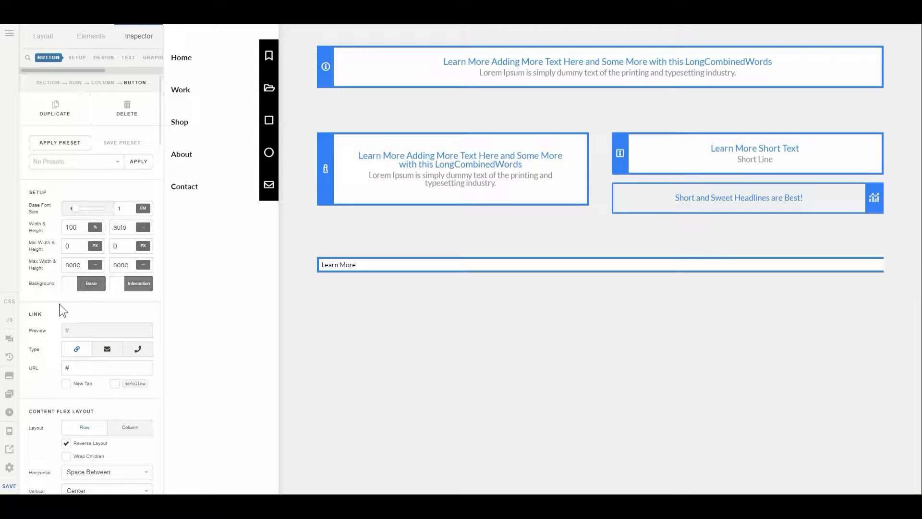
# Set the vertical alignment of the button's content flex layout to Stretch
pyautogui.scroll(-10, 59, 304)
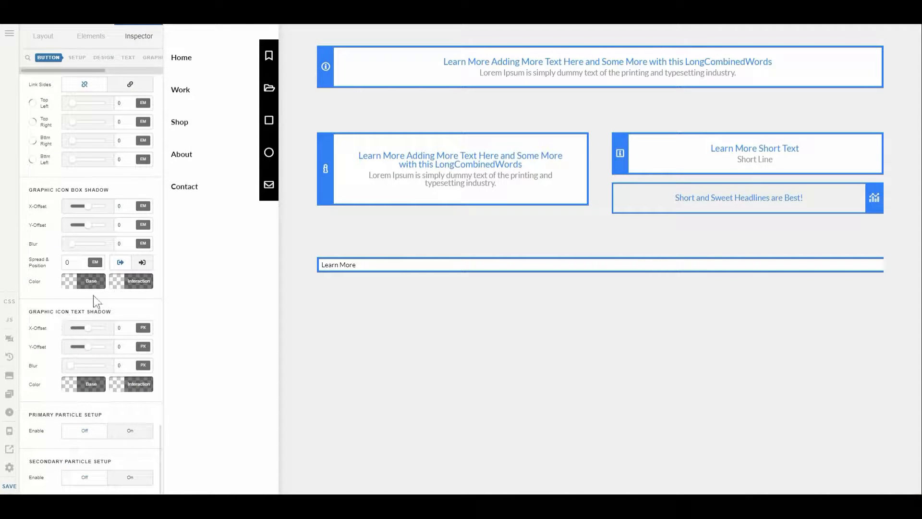
pyautogui.scroll(5, 92, 283)
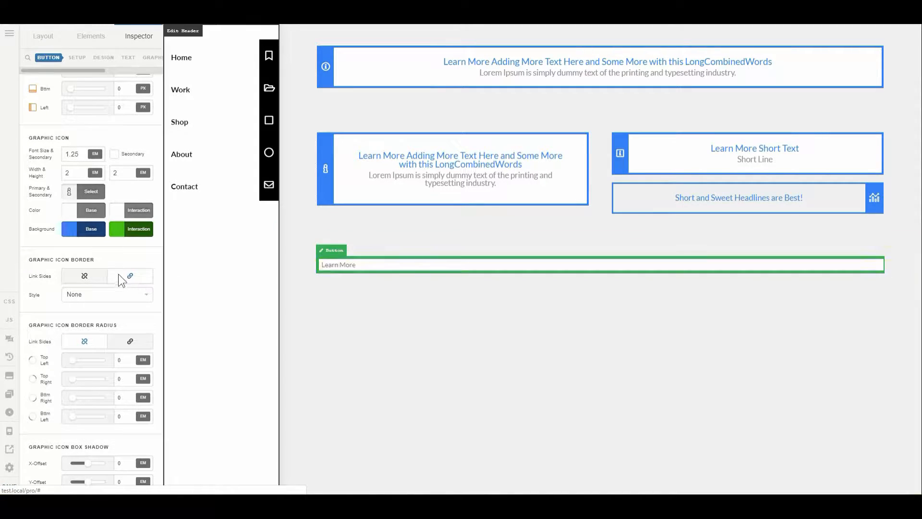
pyautogui.scroll(20, 117, 277)
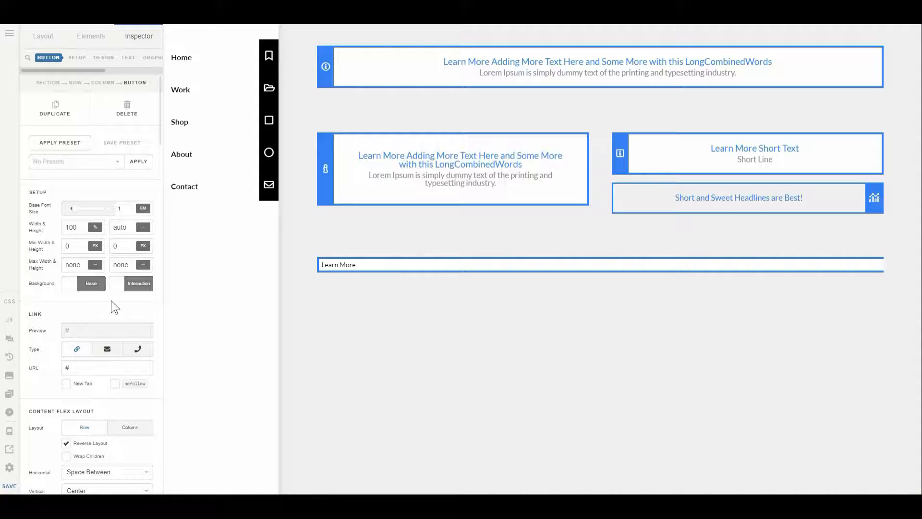
pyautogui.scroll(-8, 108, 311)
pyautogui.scroll(3, 108, 311)
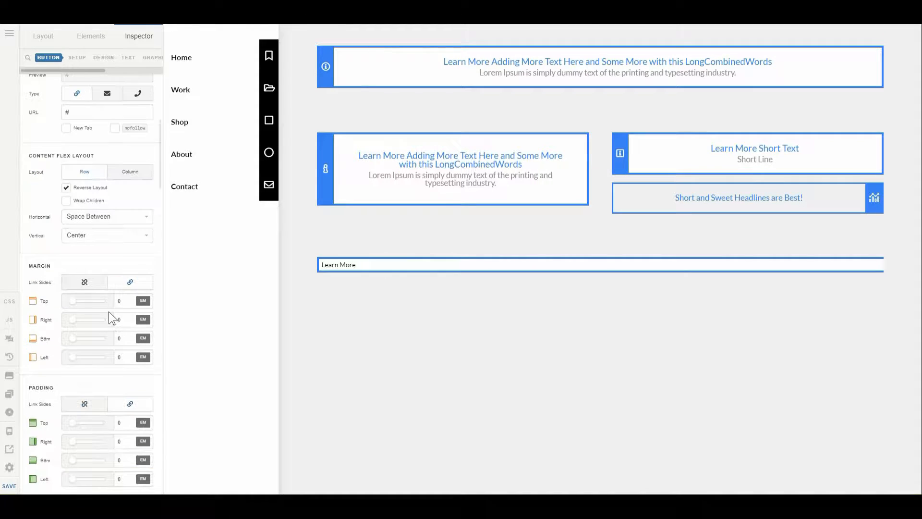
pyautogui.scroll(3, 60, 204)
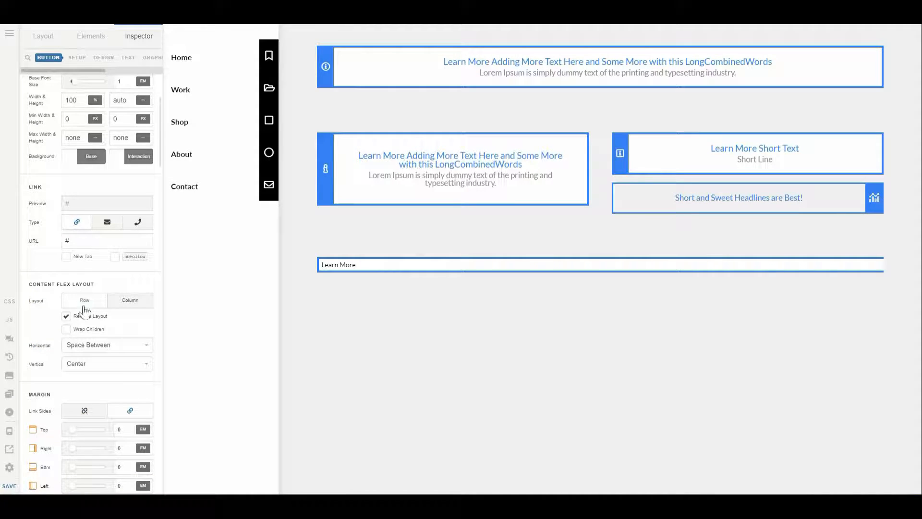
pyautogui.click(82, 360)
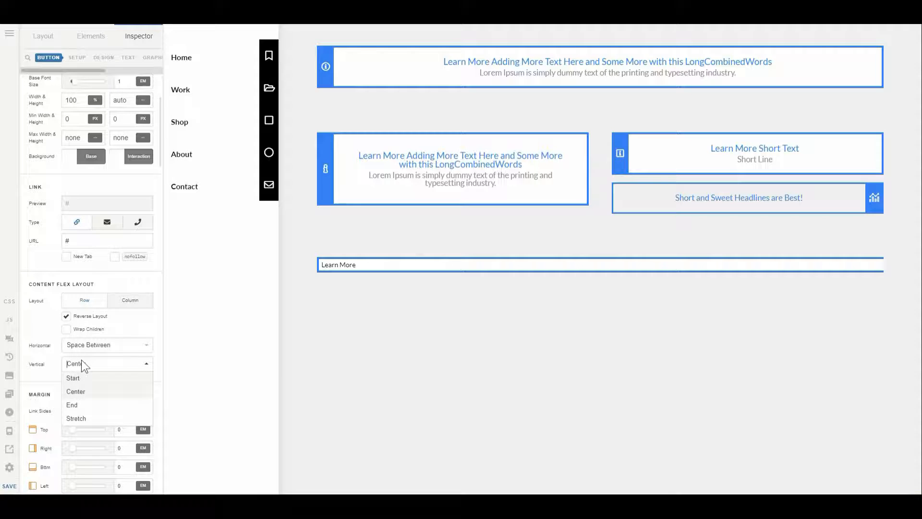
pyautogui.click(81, 418)
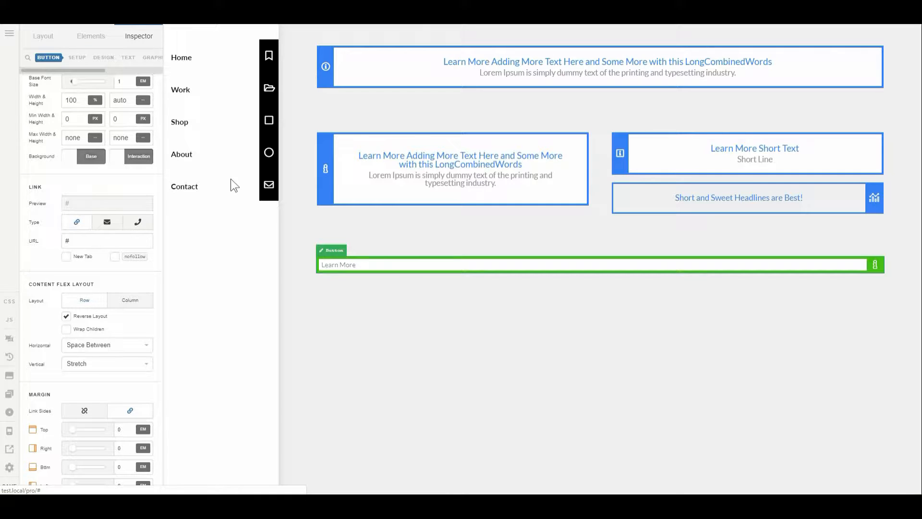
# Unlink the text margin sides and set the top margin to about 33 px and the bottom to about 31 px
pyautogui.click(128, 60)
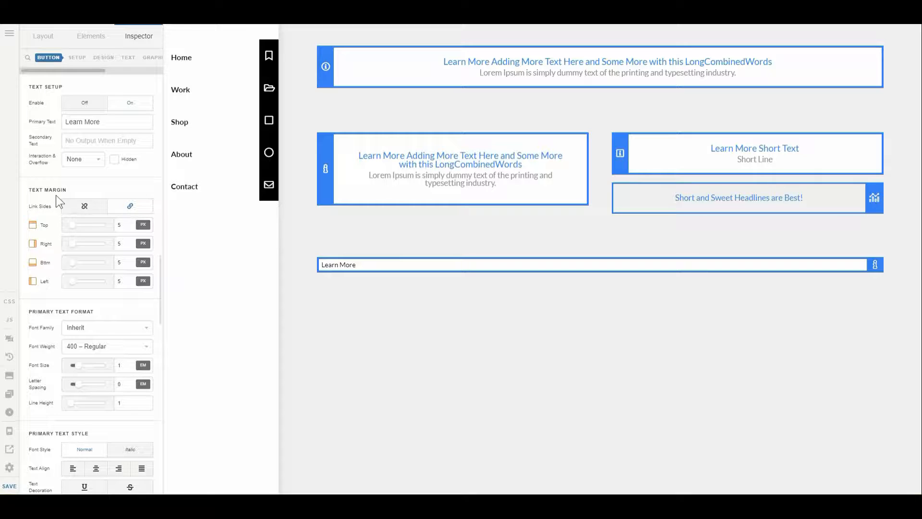
pyautogui.click(71, 207)
pyautogui.moveTo(73, 231)
pyautogui.mouseDown()
pyautogui.moveTo(88, 230)
pyautogui.moveTo(79, 232)
pyautogui.mouseUp()
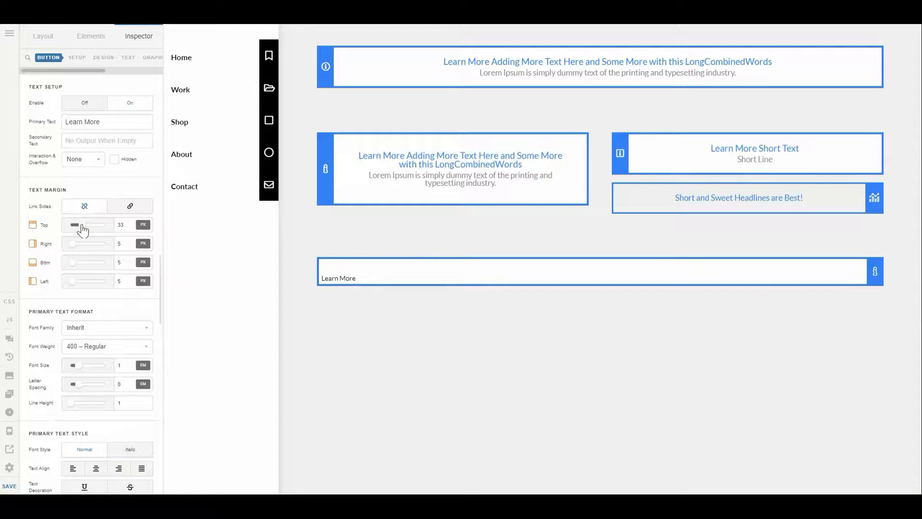
pyautogui.click(82, 263)
pyautogui.moveTo(84, 270); pyautogui.dragTo(84, 270)
# Set the right and left text margins to auto
pyautogui.click(120, 243)
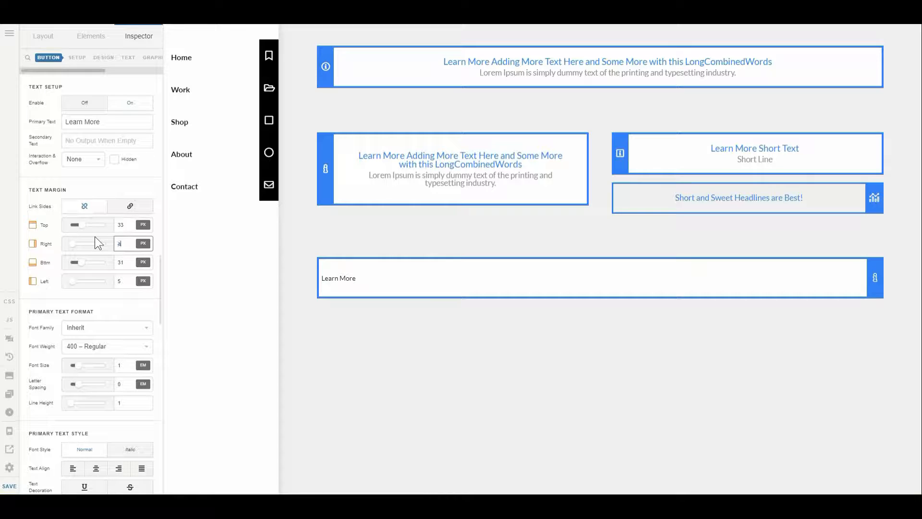
pyautogui.write('auto')
pyautogui.moveTo(116, 244); pyautogui.dragTo(131, 257)
pyautogui.hotkey('ctrl', 'c')
pyautogui.doubleClick(125, 282)
pyautogui.hotkey('ctrl', 'v')
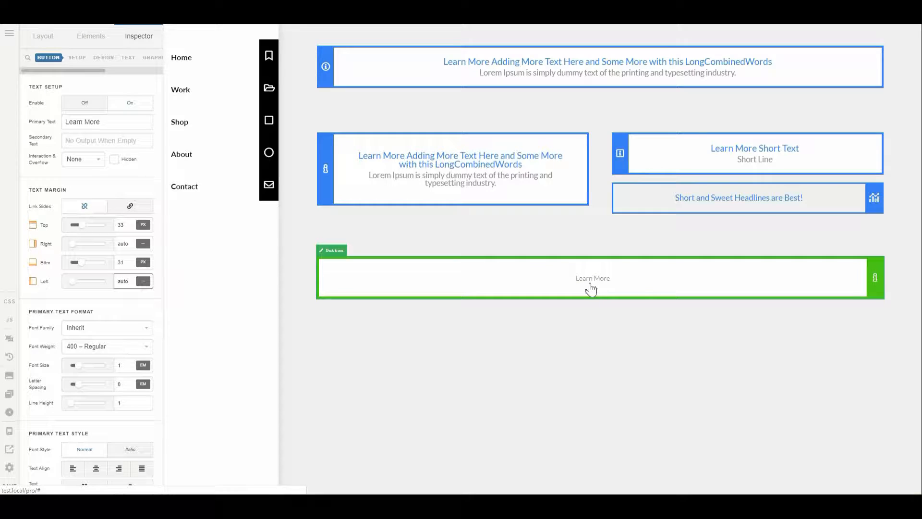
# Increase the primary text's font size to about 1.79 em
pyautogui.click(134, 62)
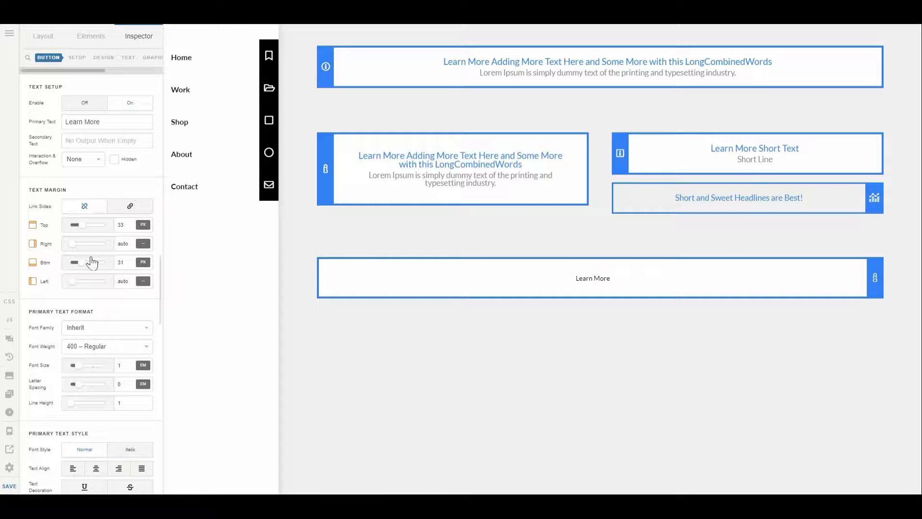
pyautogui.scroll(-5, 86, 300)
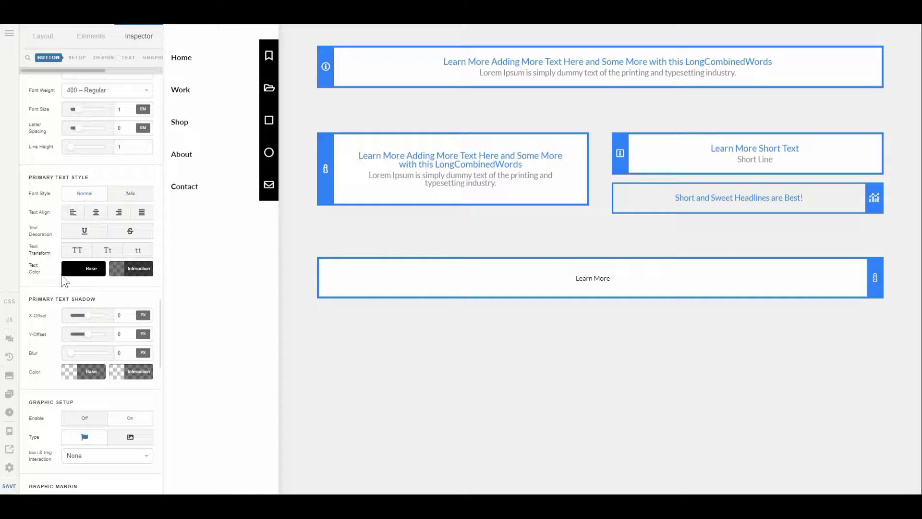
pyautogui.scroll(-5, 62, 276)
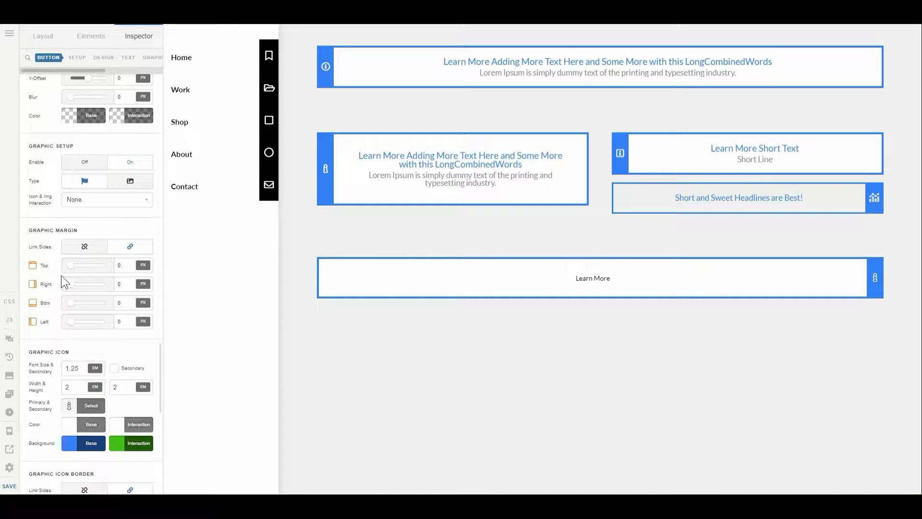
pyautogui.scroll(8, 61, 275)
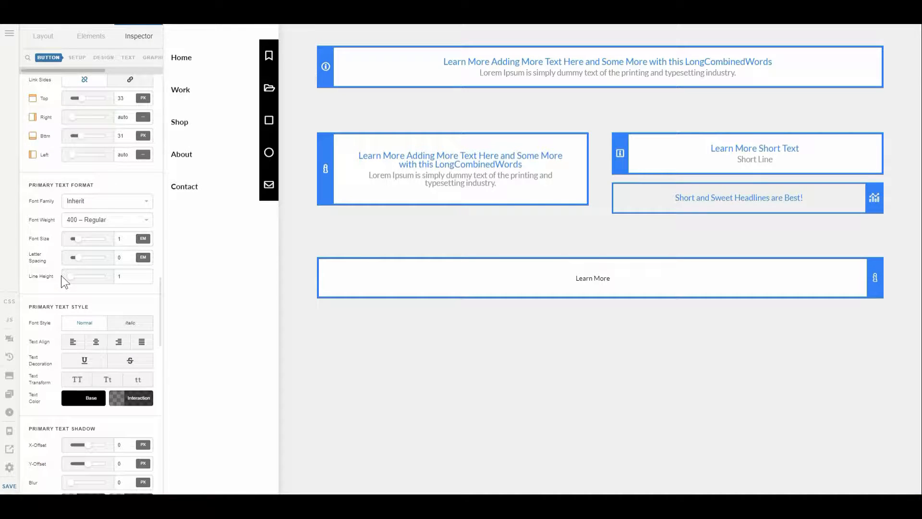
pyautogui.scroll(3, 63, 274)
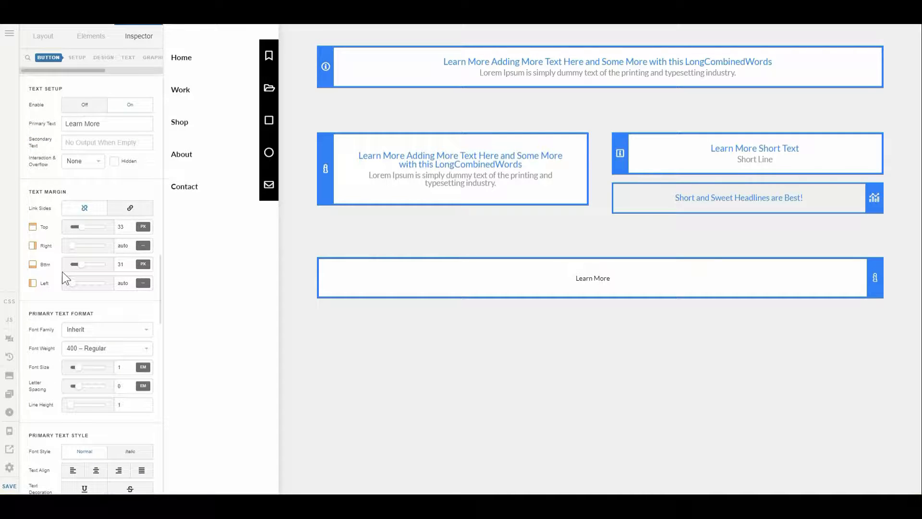
pyautogui.scroll(3, 61, 272)
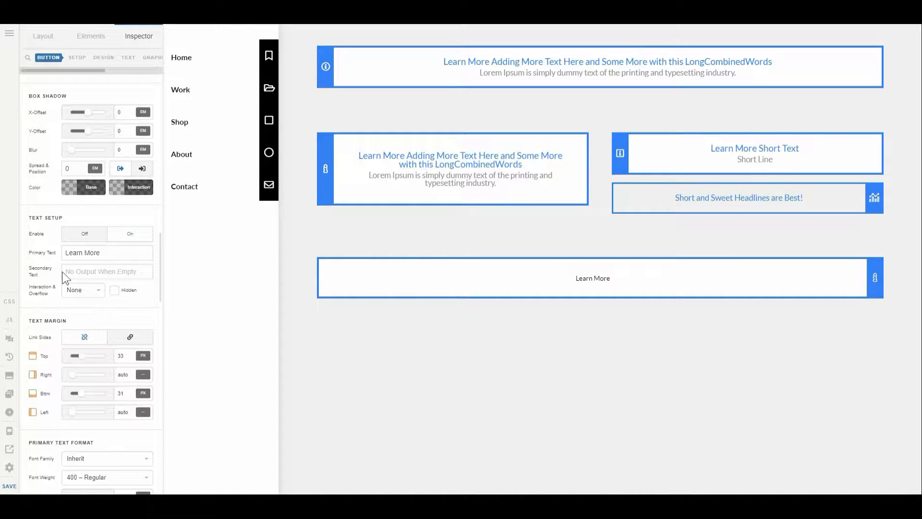
pyautogui.scroll(-6, 62, 271)
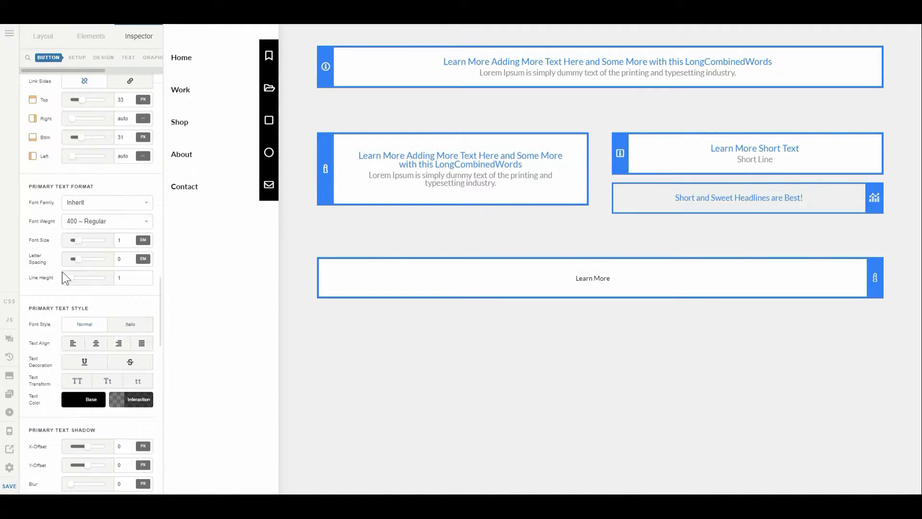
pyautogui.click(81, 242)
pyautogui.click(81, 242)
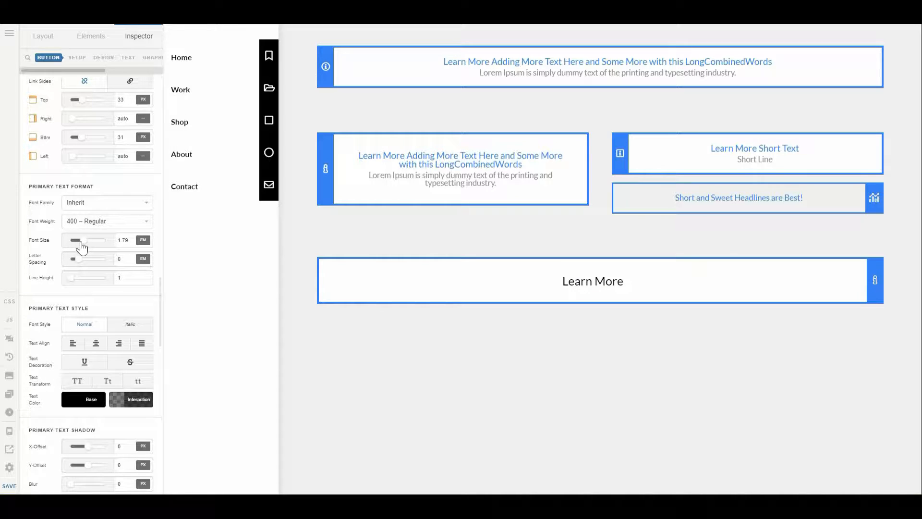
# Examine the text settings of the full-width example button and reselect the Learn More button
pyautogui.click(487, 70)
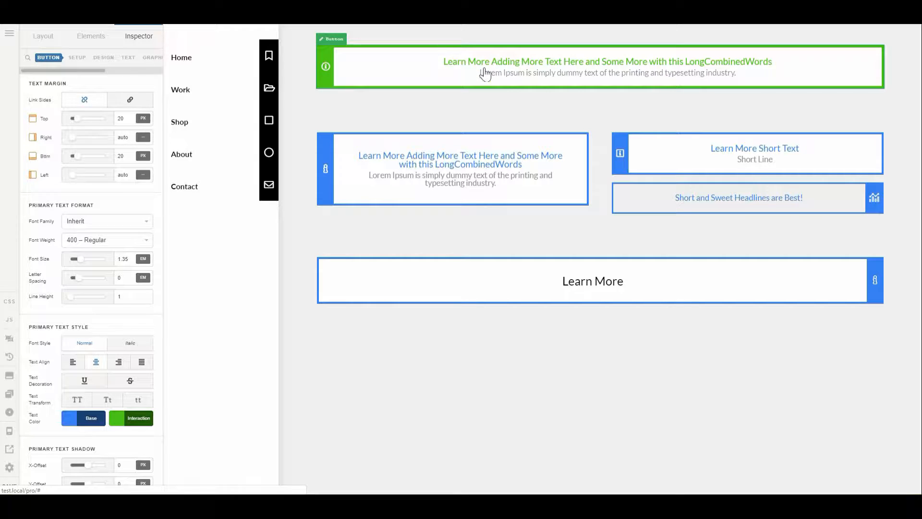
pyautogui.click(610, 285)
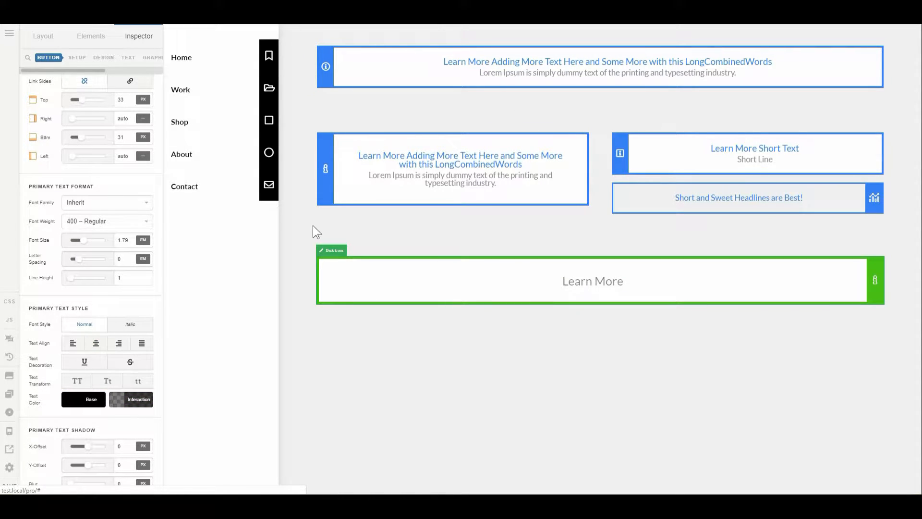
pyautogui.scroll(-10, 108, 251)
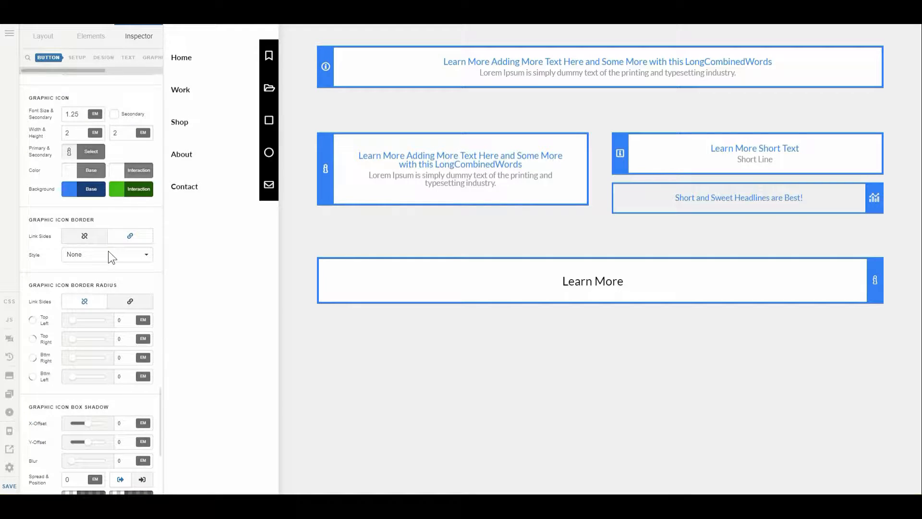
pyautogui.scroll(-4, 108, 252)
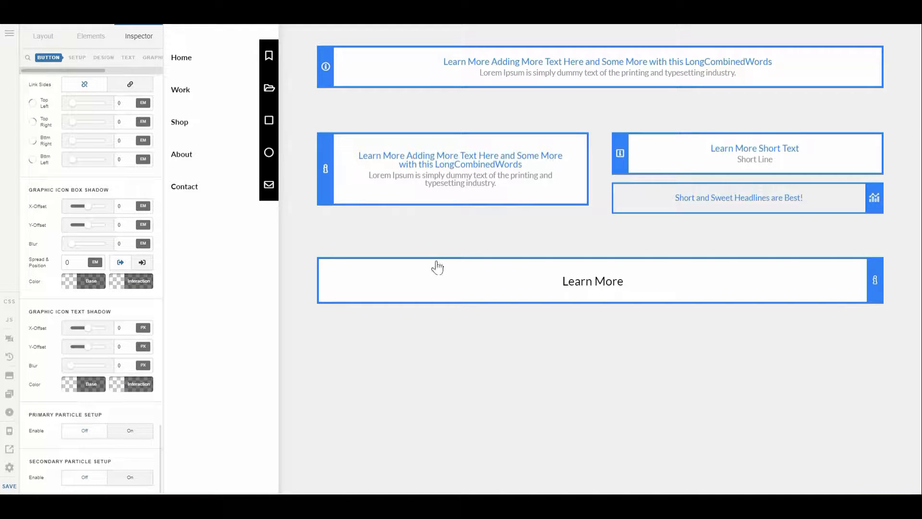
# Set the primary text to "Learn More Some More Text" and the secondary text to "Click Here for More Info"
pyautogui.click(129, 61)
pyautogui.click(118, 123)
pyautogui.write('S')
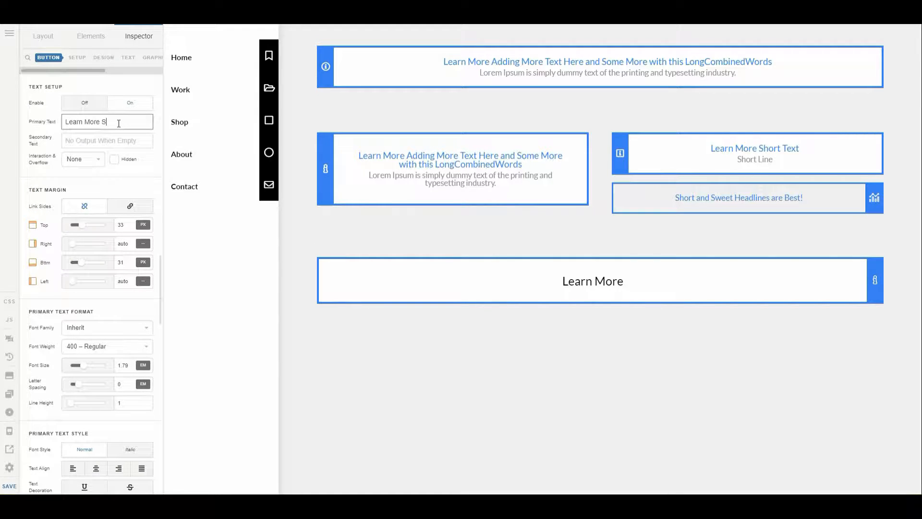
pyautogui.write('ome More Text')
pyautogui.click(112, 138)
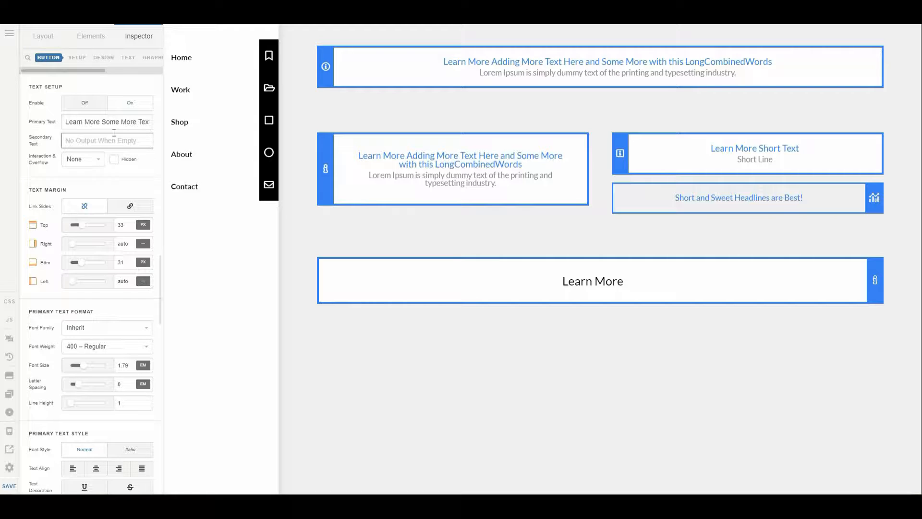
pyautogui.write('Click Here for More')
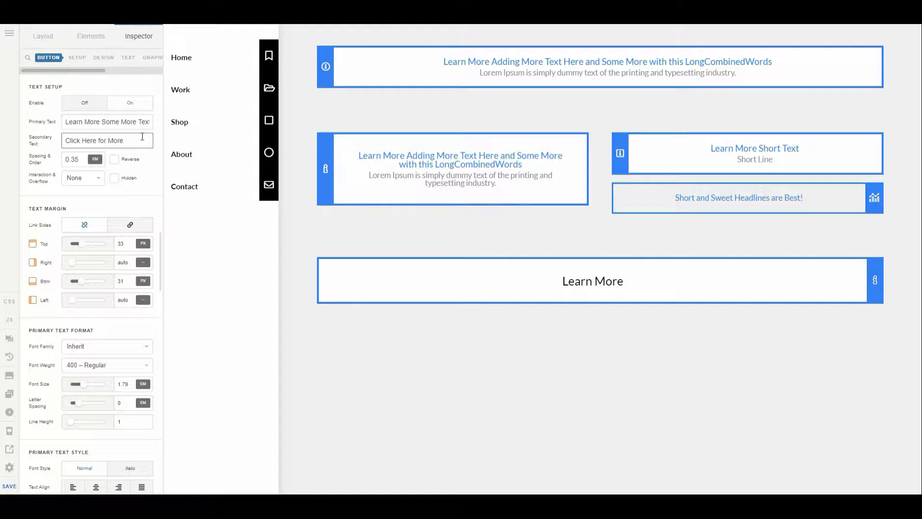
pyautogui.write('Info')
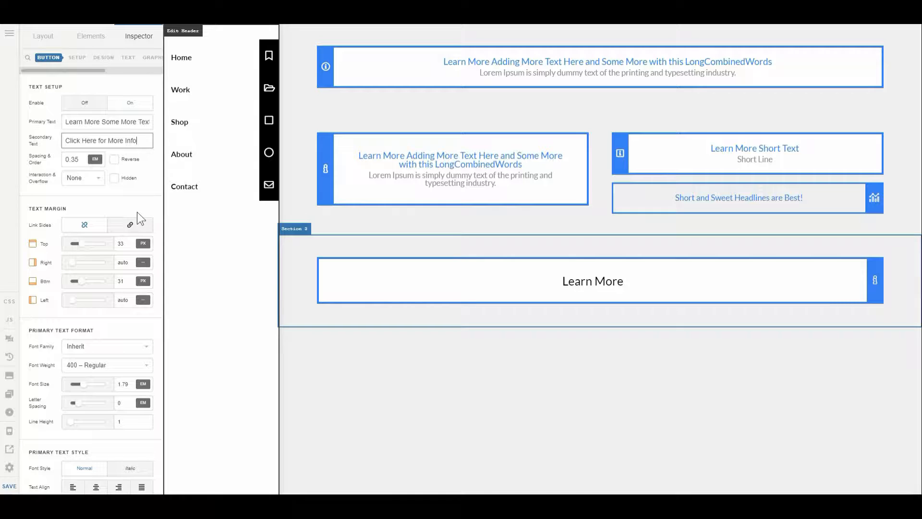
pyautogui.scroll(-5, 137, 212)
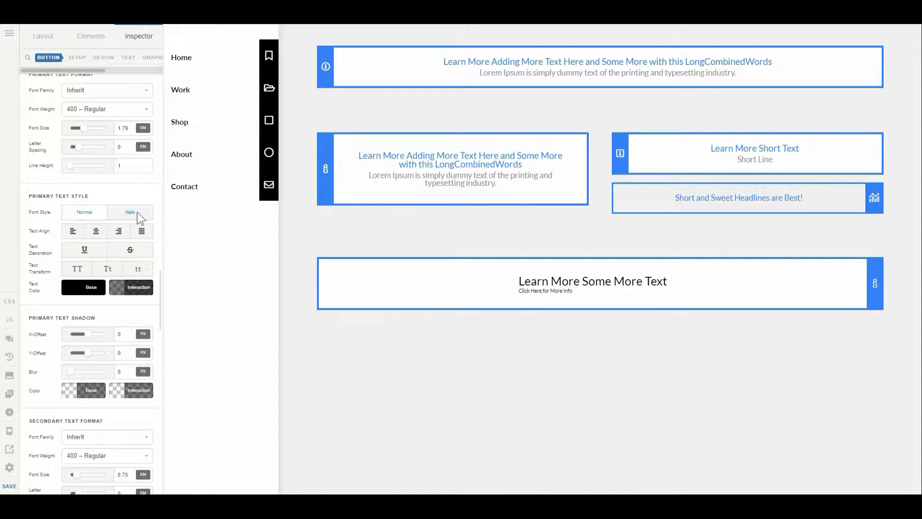
# Set the secondary text's font size to about 1.39 em and its alignment to center
pyautogui.scroll(-5, 129, 254)
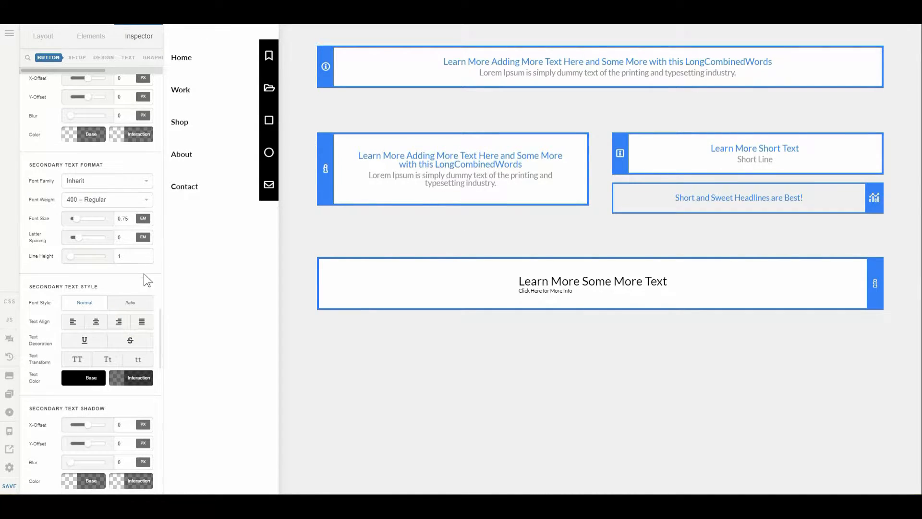
pyautogui.moveTo(80, 222); pyautogui.dragTo(85, 223)
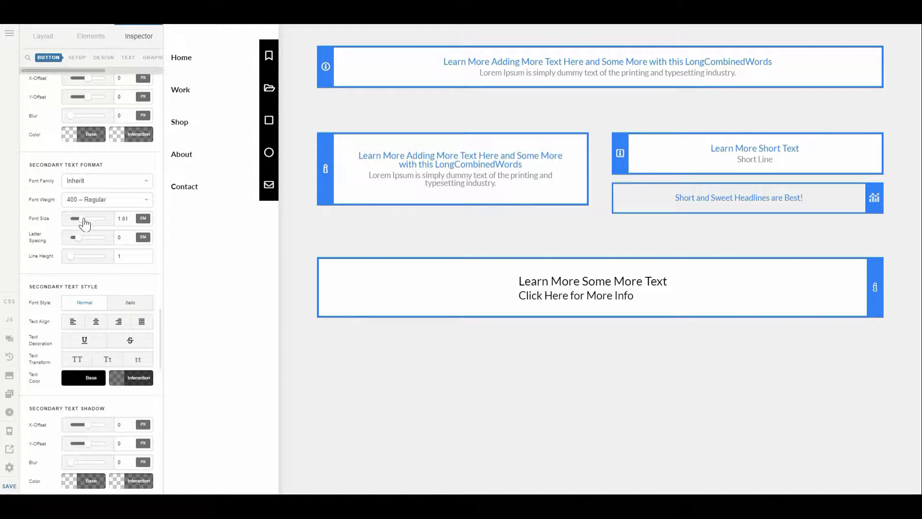
pyautogui.moveTo(85, 223); pyautogui.dragTo(84, 223)
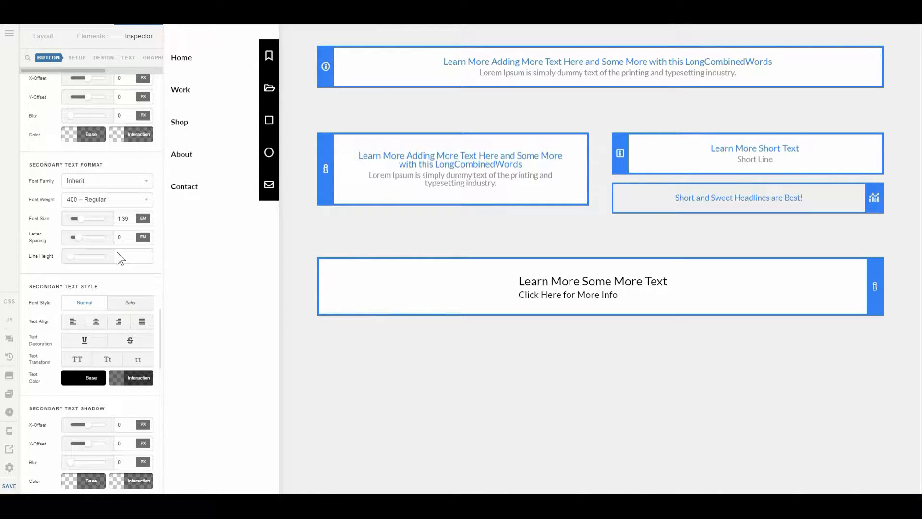
pyautogui.scroll(-3, 102, 286)
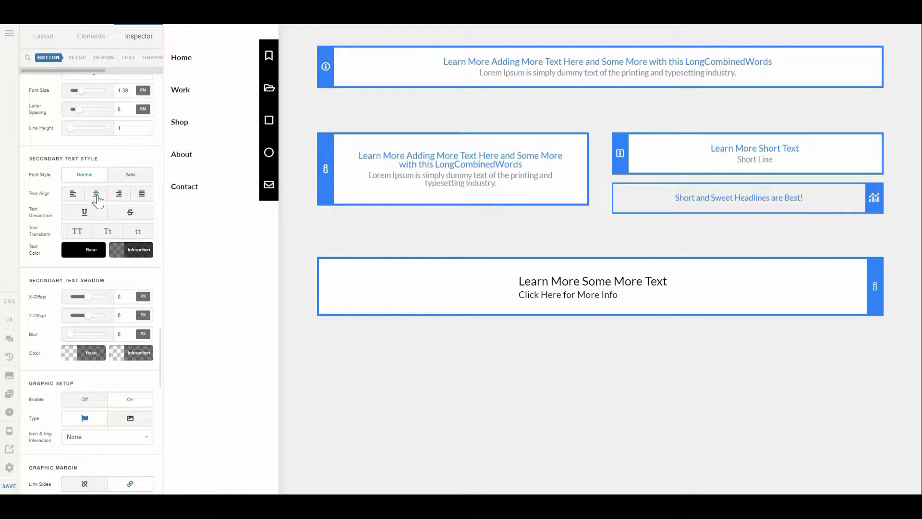
pyautogui.click(97, 197)
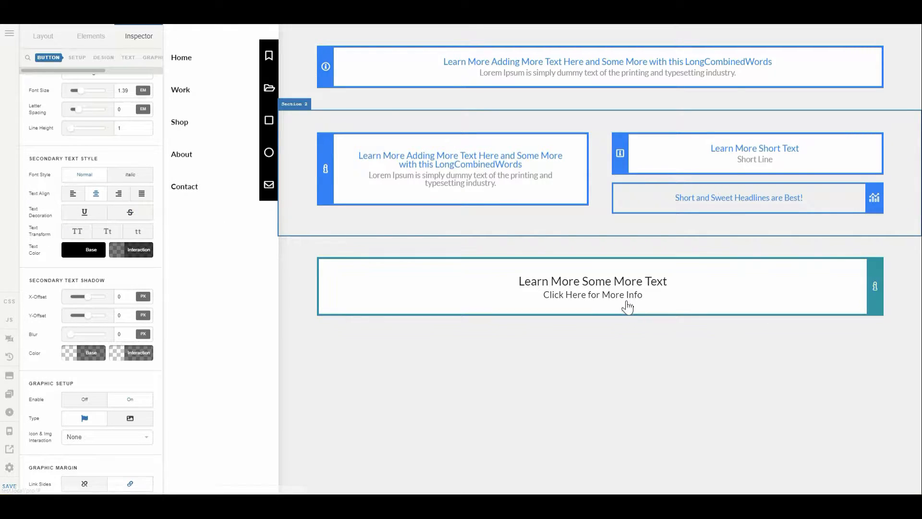
# Duplicate the Learn More button and set the upper button's bottom margin to about 2.32 em
pyautogui.scroll(3, 77, 260)
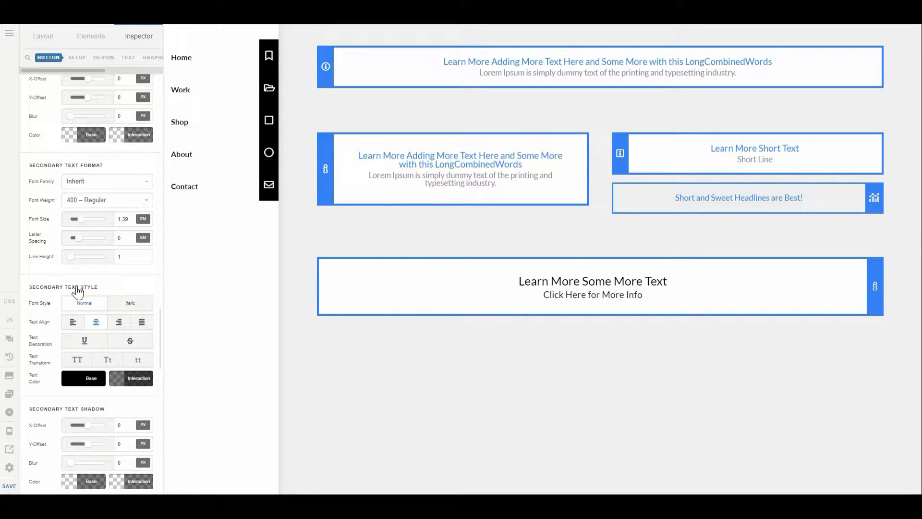
pyautogui.scroll(3, 78, 290)
pyautogui.scroll(3, 77, 290)
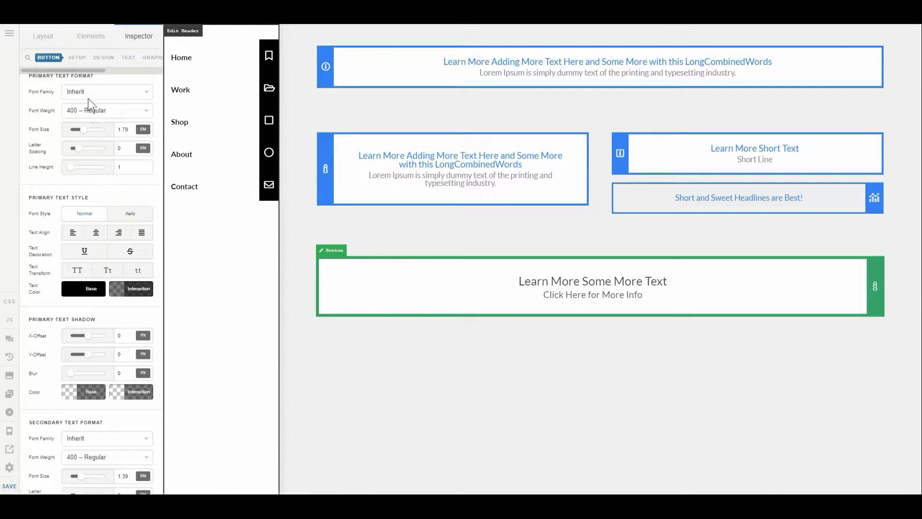
pyautogui.scroll(10, 55, 134)
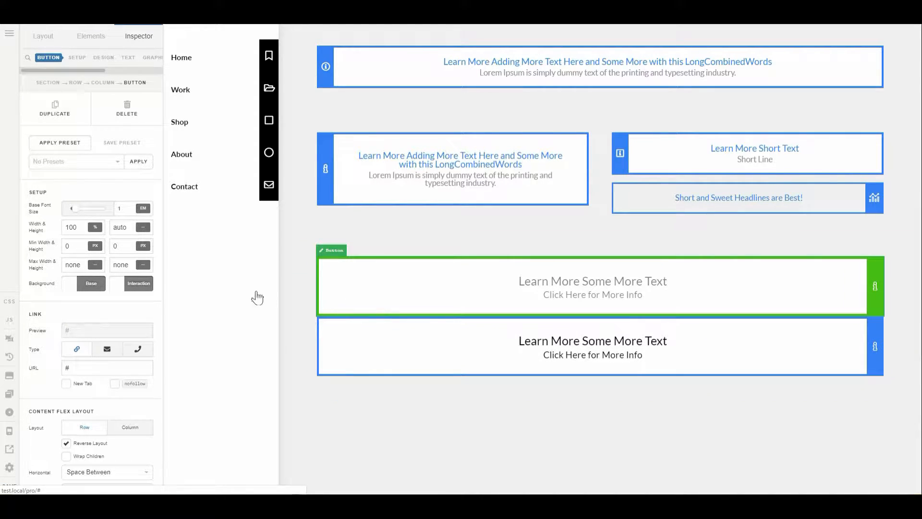
pyautogui.scroll(-5, 62, 300)
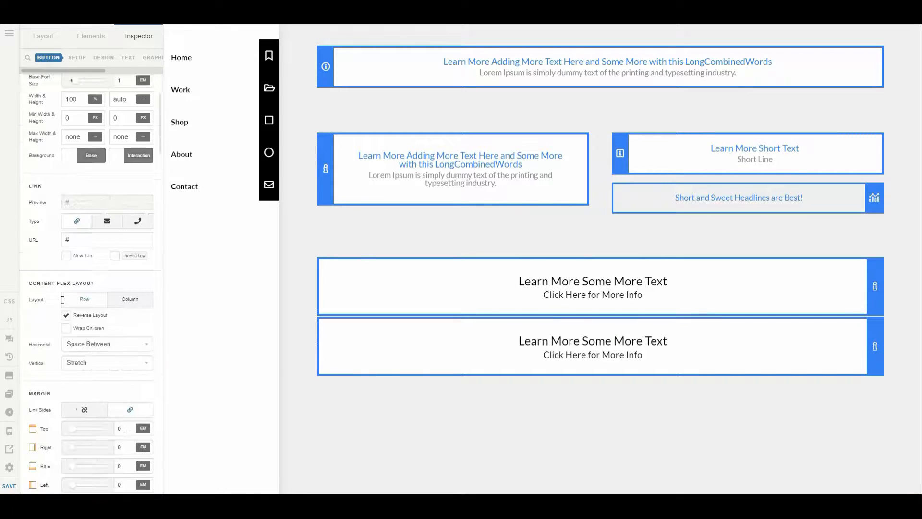
pyautogui.moveTo(73, 342); pyautogui.dragTo(114, 346)
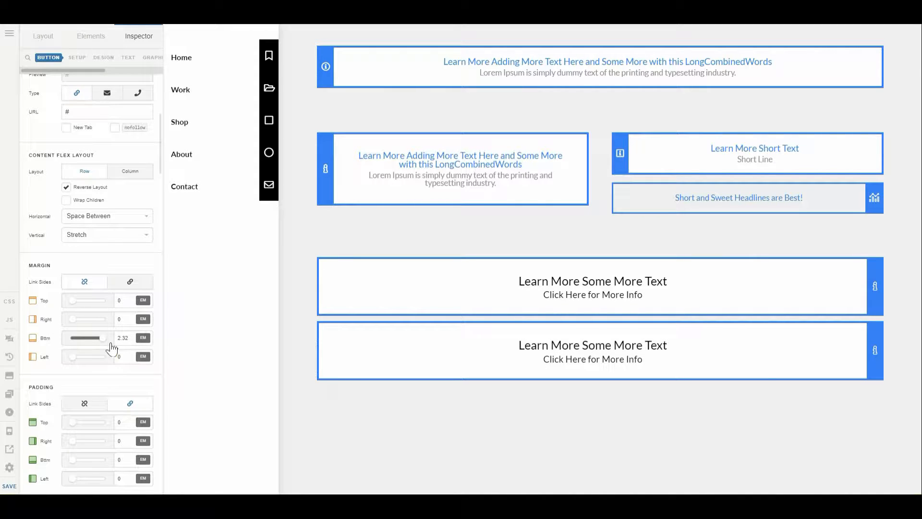
# Set the border radius of all four corners of the lower Learn More button to 1 em
pyautogui.click(342, 364)
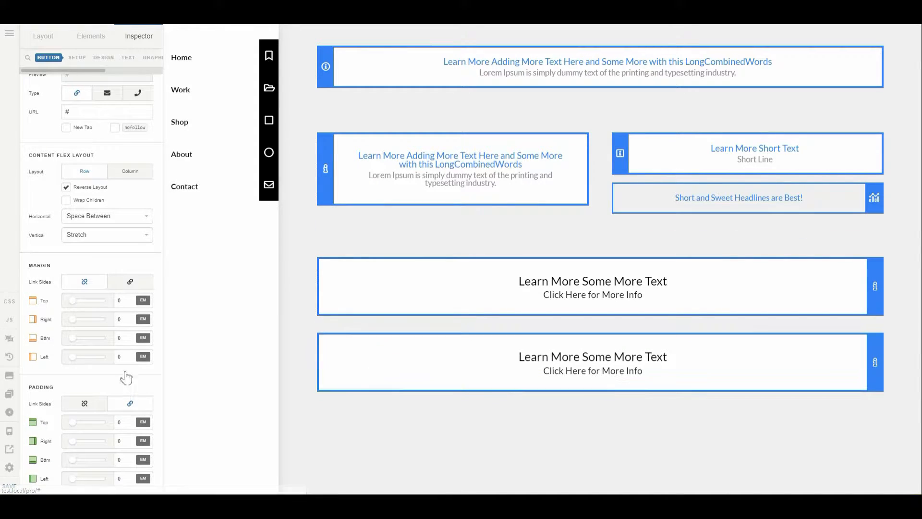
pyautogui.scroll(-3, 108, 366)
pyautogui.scroll(-6, 108, 347)
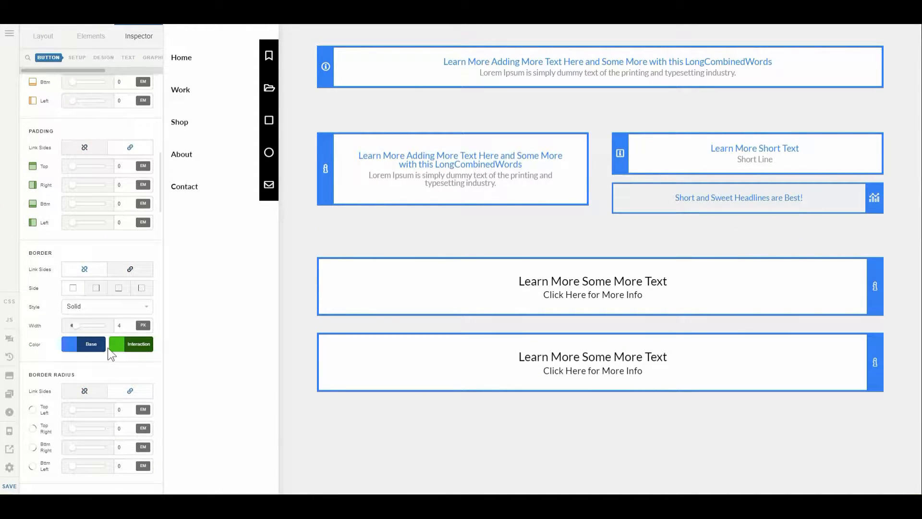
pyautogui.doubleClick(129, 281)
pyautogui.write('1')
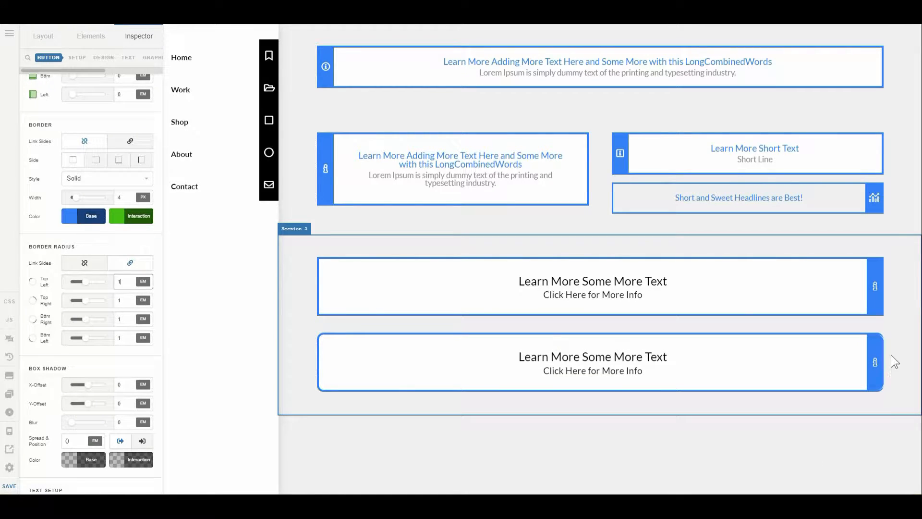
pyautogui.click(885, 336)
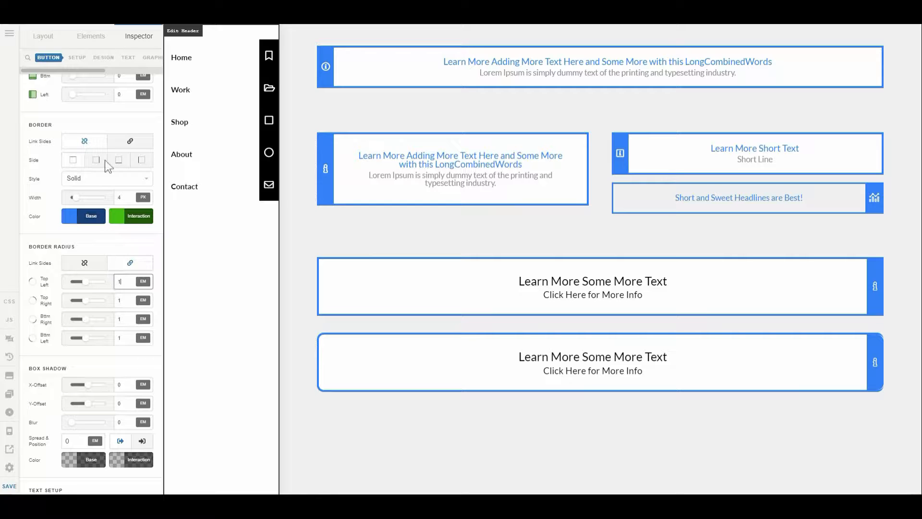
# Add an element CSS rule to the lower button that gives "$el .x-graphic" a border-radius of 0
pyautogui.click(144, 58)
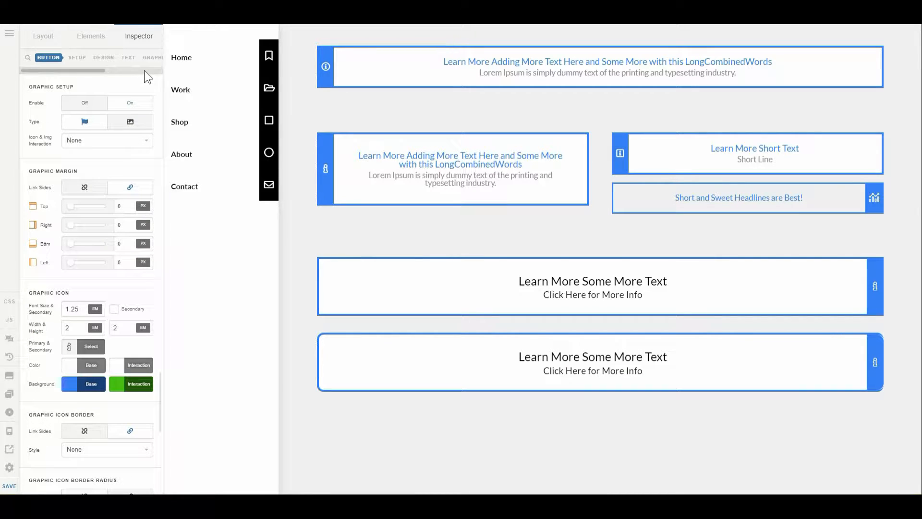
pyautogui.click(149, 60)
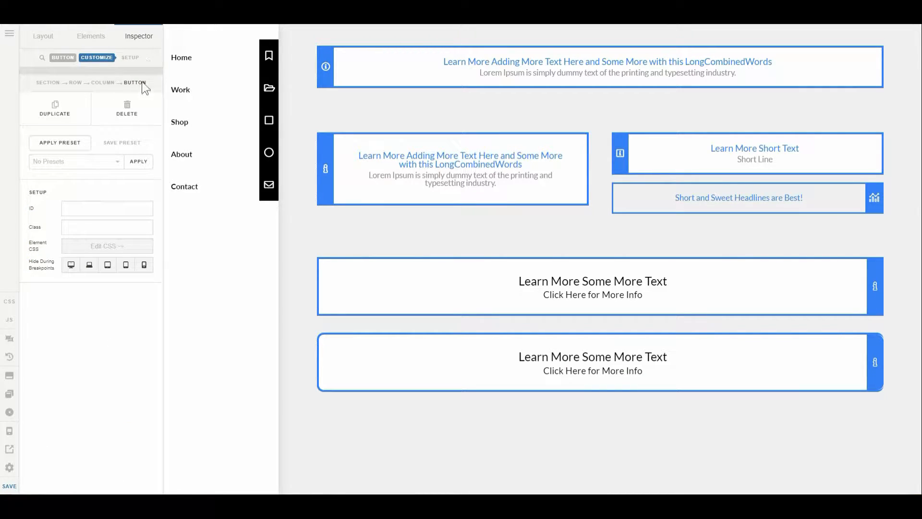
pyautogui.click(106, 246)
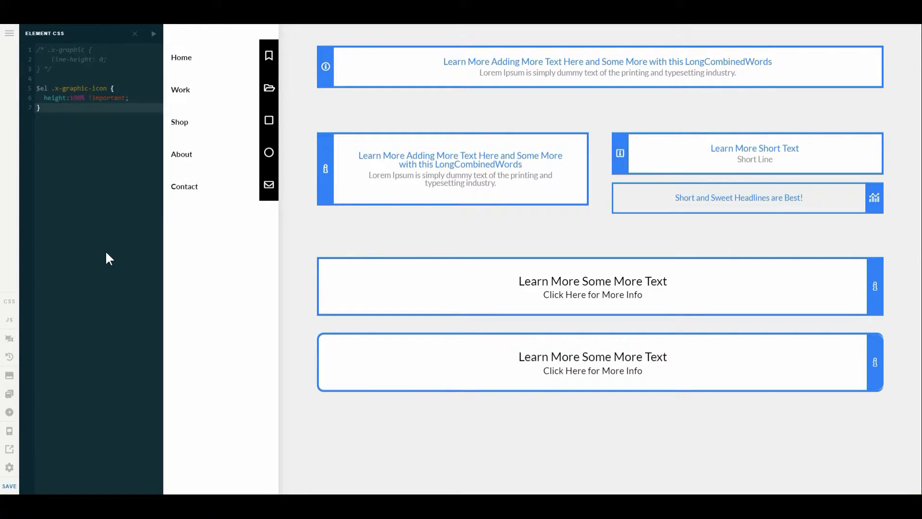
pyautogui.press('Return')
pyautogui.press('Return')
pyautogui.write('$')
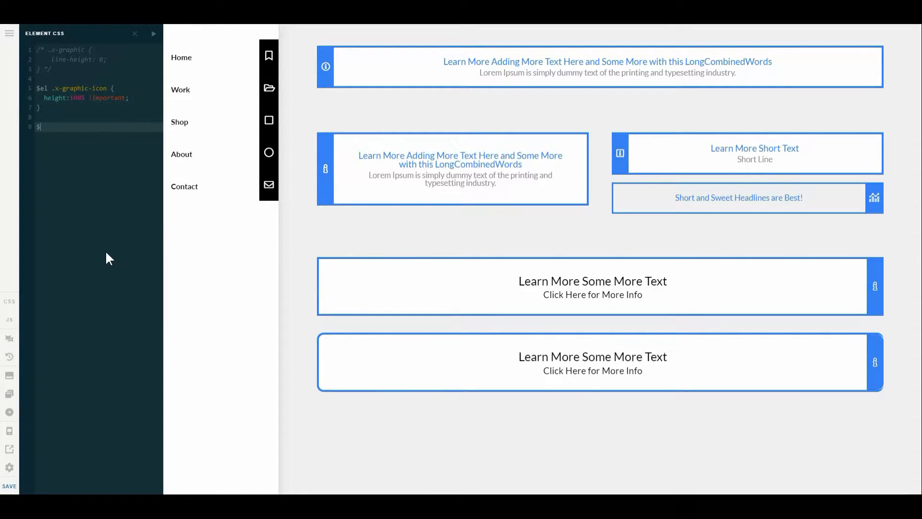
pyautogui.write('el .x-graphic {')
pyautogui.press('Return')
pyautogui.write('b')
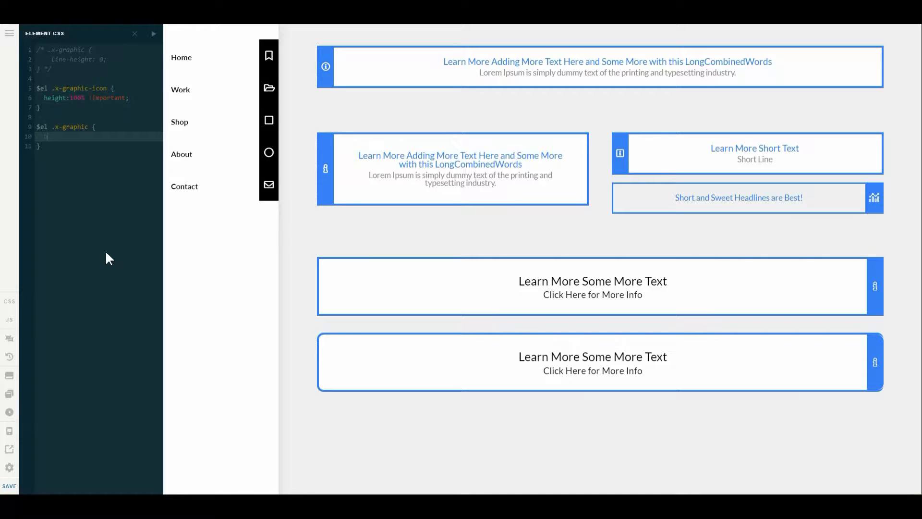
pyautogui.write('order-radius:;')
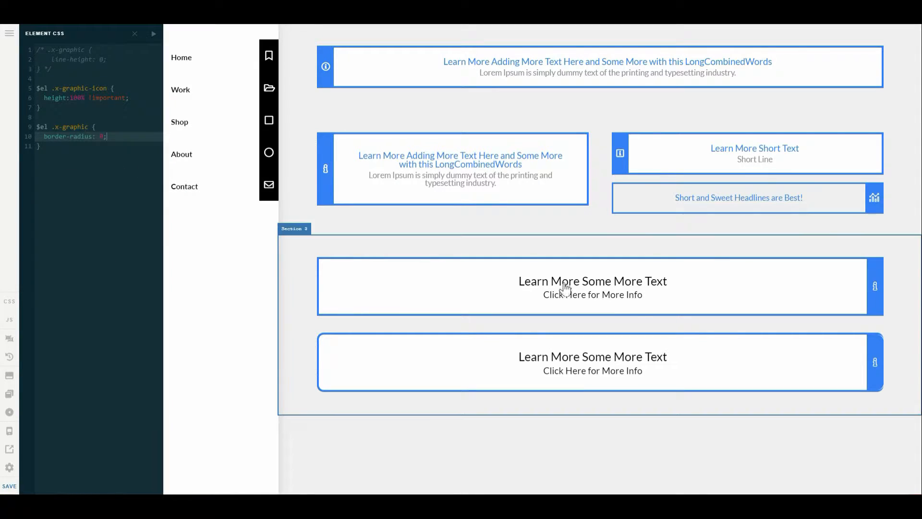
# Inspect the lower button's icon block in the browser developer tools and copy the class name x-anchor-content from its wrapping span
pyautogui.rightClick(879, 358)
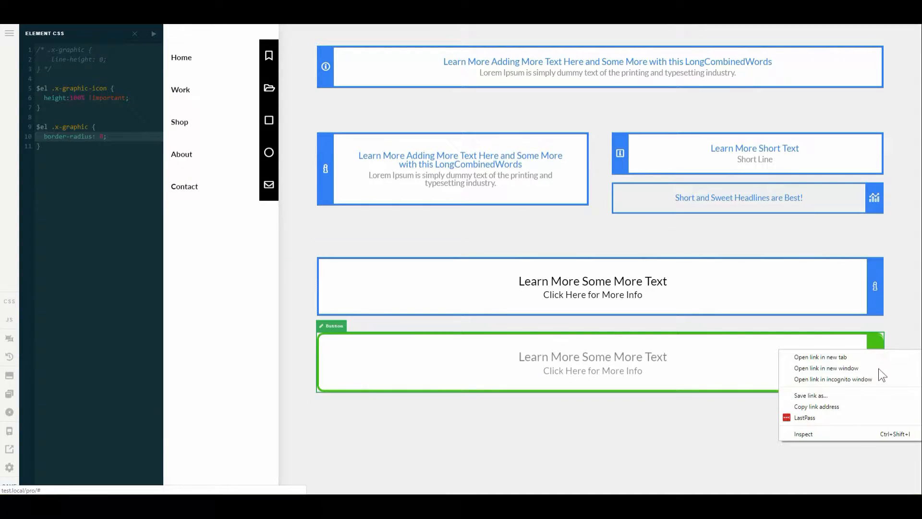
pyautogui.click(854, 436)
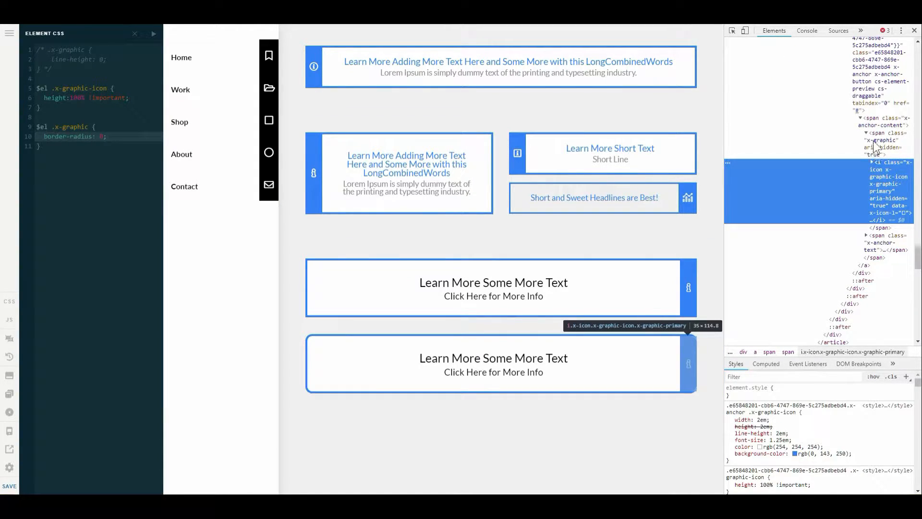
pyautogui.click(877, 124)
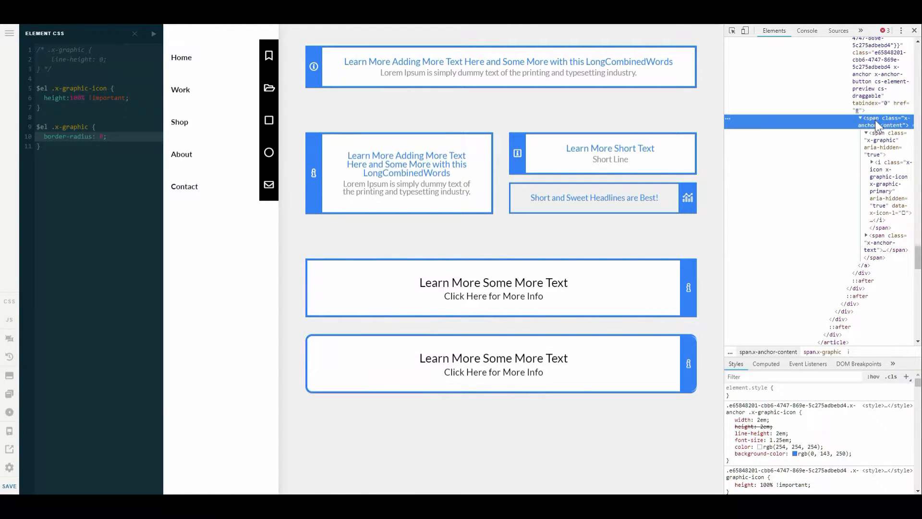
pyautogui.doubleClick(877, 125)
pyautogui.hotkey('ctrl', 'c')
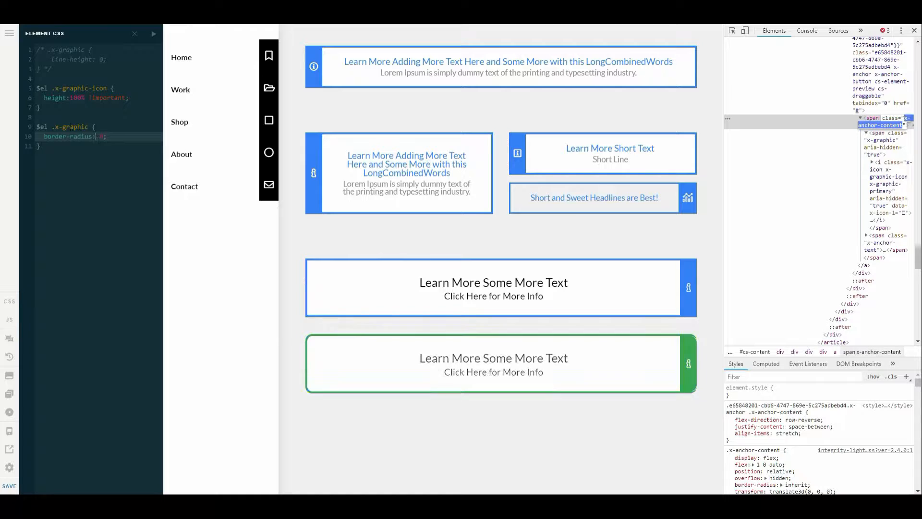
# Replace x-graphic with x-anchor-content in the selector of the border-radius rule
pyautogui.click(90, 123)
pyautogui.hotkey('shift', 'Home')
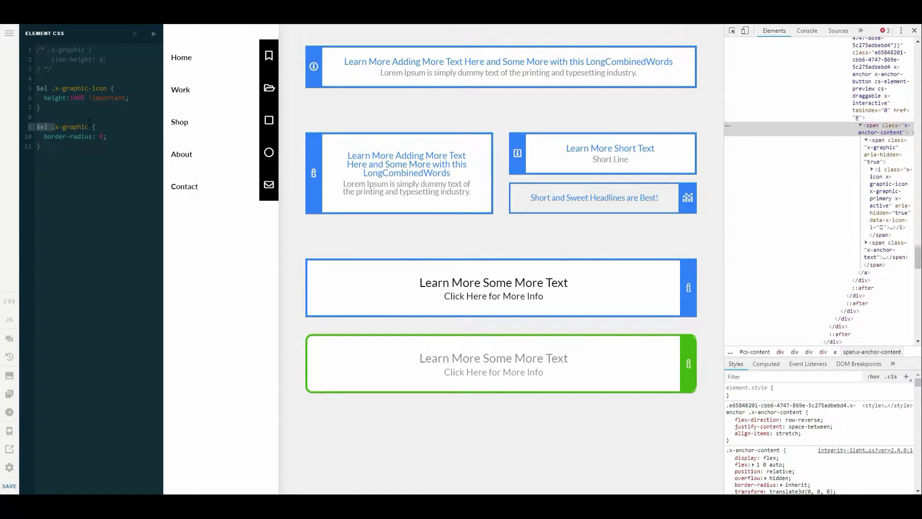
pyautogui.doubleClick(90, 123)
pyautogui.hotkey('ctrl', 'v')
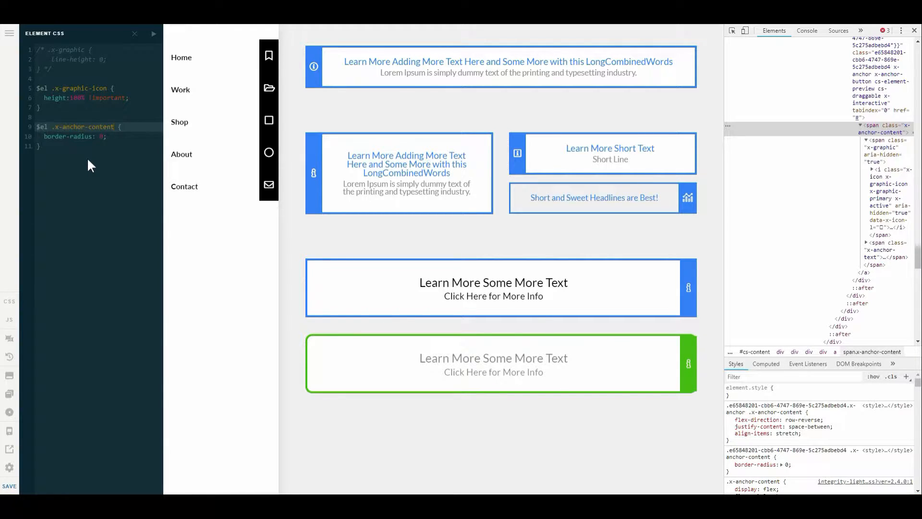
# Try different border-radius values for .x-anchor-content, including 1em and inherit, settle on 9px, and close the developer tools and CSS editor
pyautogui.click(104, 136)
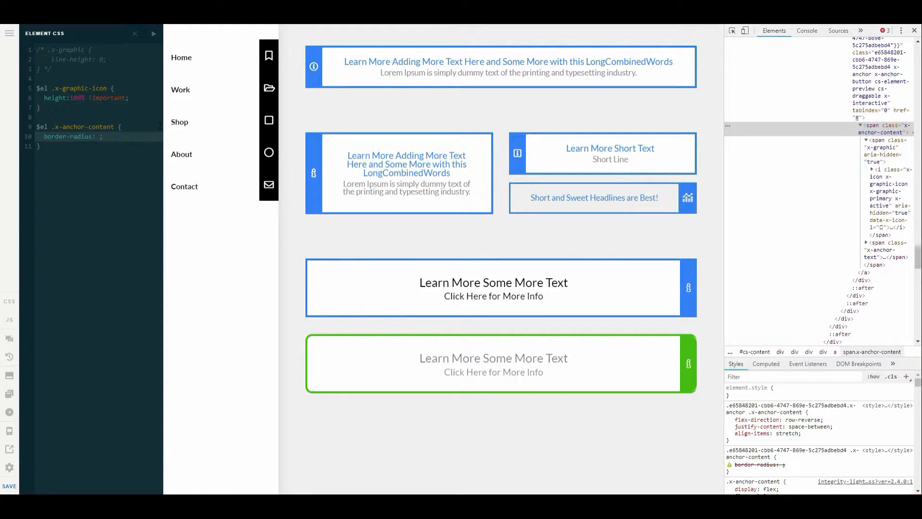
pyautogui.write('1em')
pyautogui.press('BackSpace')
pyautogui.write('5')
pyautogui.press('BackSpace')
pyautogui.write('7')
pyautogui.press('BackSpace')
pyautogui.write('8')
pyautogui.press('BackSpace')
pyautogui.write('9')
pyautogui.press('BackSpace')
pyautogui.press('Delete')
pyautogui.write('inherit')
pyautogui.press('BackSpace')
pyautogui.press('BackSpace')
pyautogui.press('BackSpace')
pyautogui.press('BackSpace')
pyautogui.press('BackSpace')
pyautogui.press('BackSpace')
pyautogui.press('BackSpace')
pyautogui.write('x')
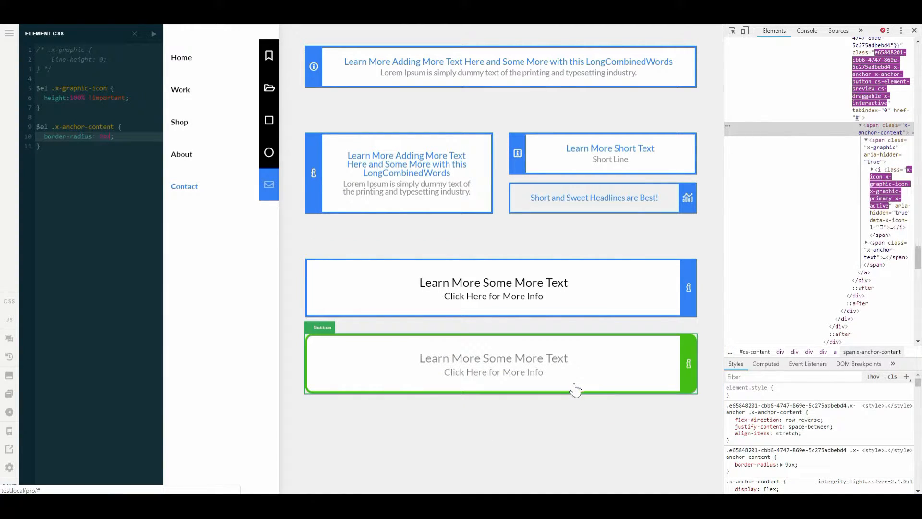
pyautogui.click(914, 30)
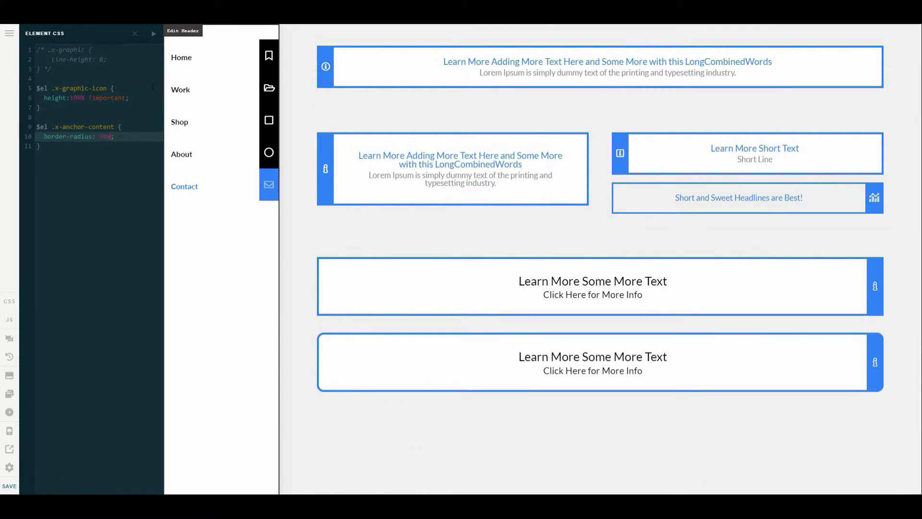
pyautogui.click(134, 34)
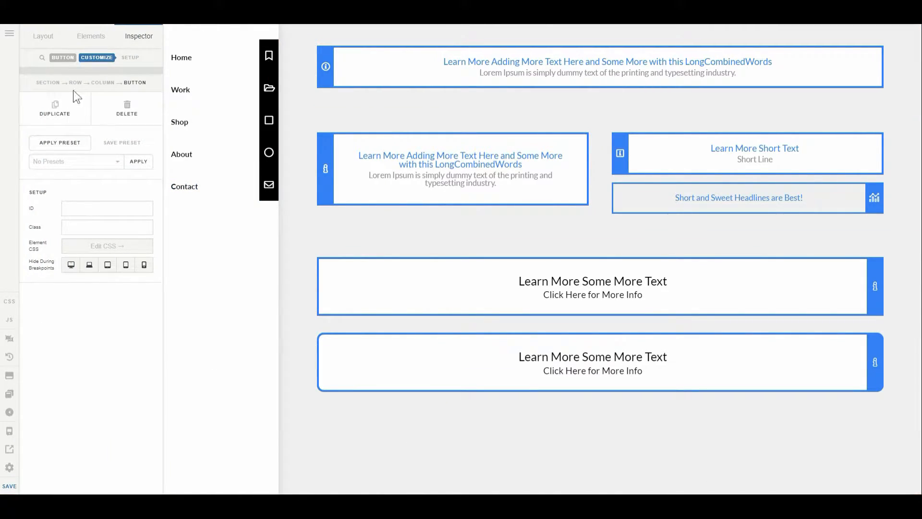
# Increase the lower button's border radius to about 1.77 em on all four corners
pyautogui.click(65, 59)
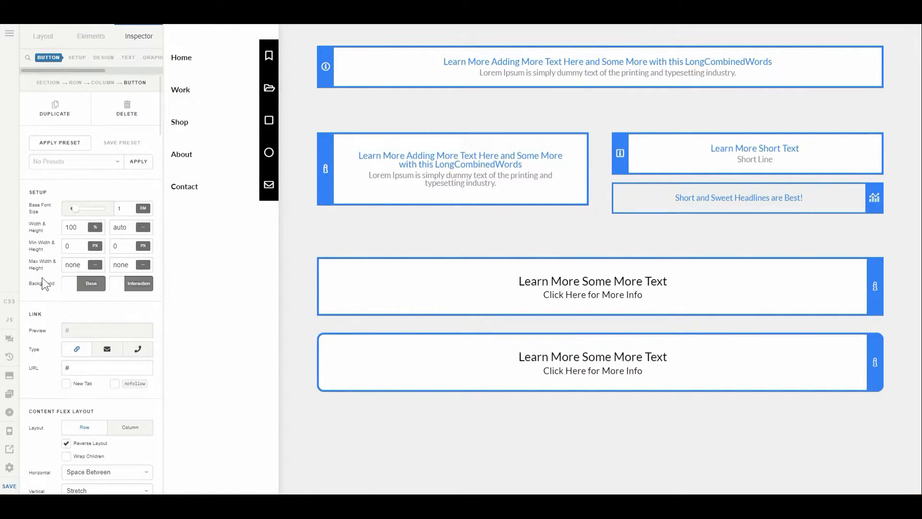
pyautogui.scroll(-10, 41, 278)
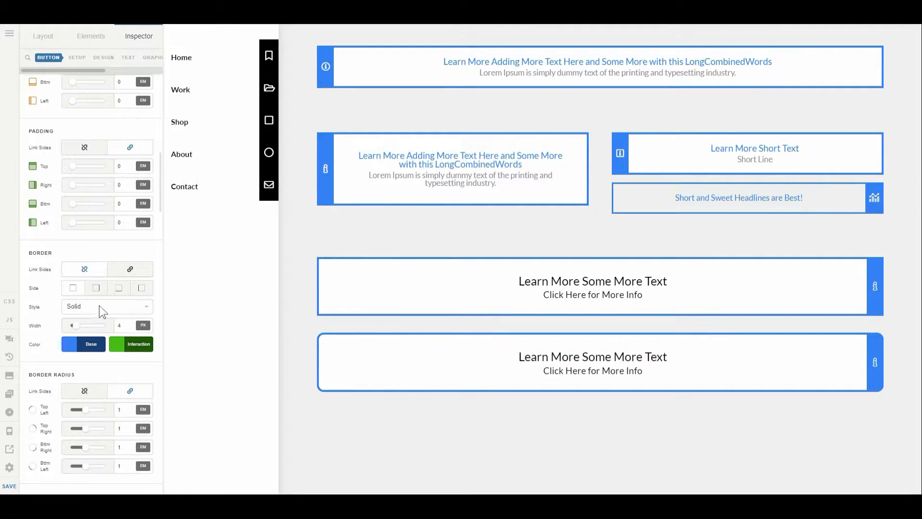
pyautogui.click(98, 409)
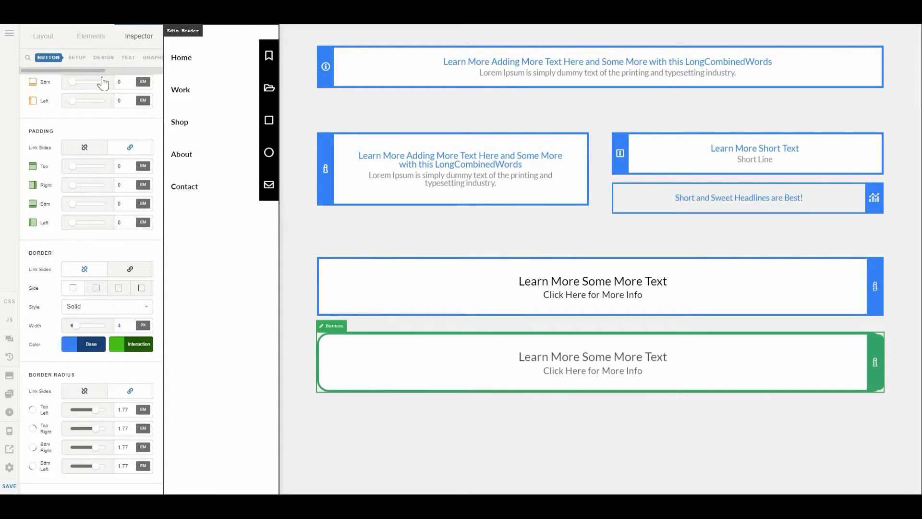
# Set the border-radius of .x-anchor-content to 1.5em in the rounded button's element CSS and close the editor
pyautogui.click(126, 70)
pyautogui.click(136, 60)
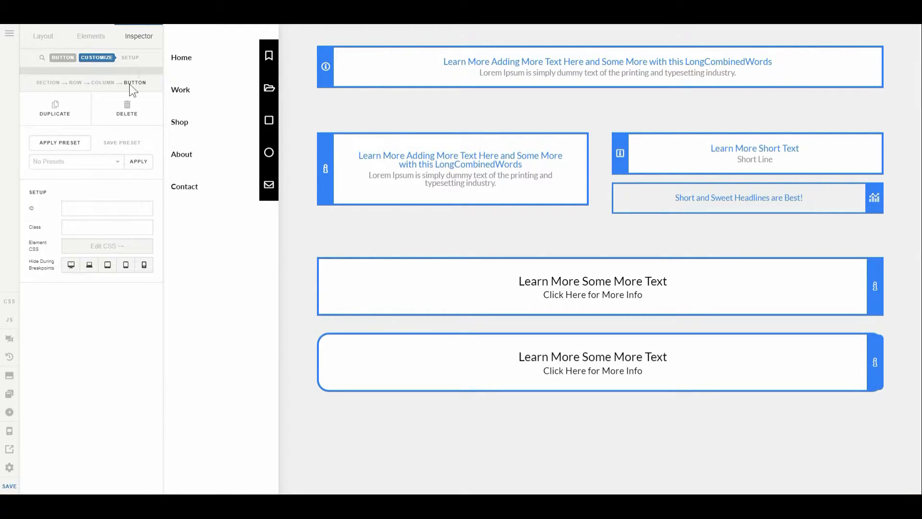
pyautogui.click(100, 246)
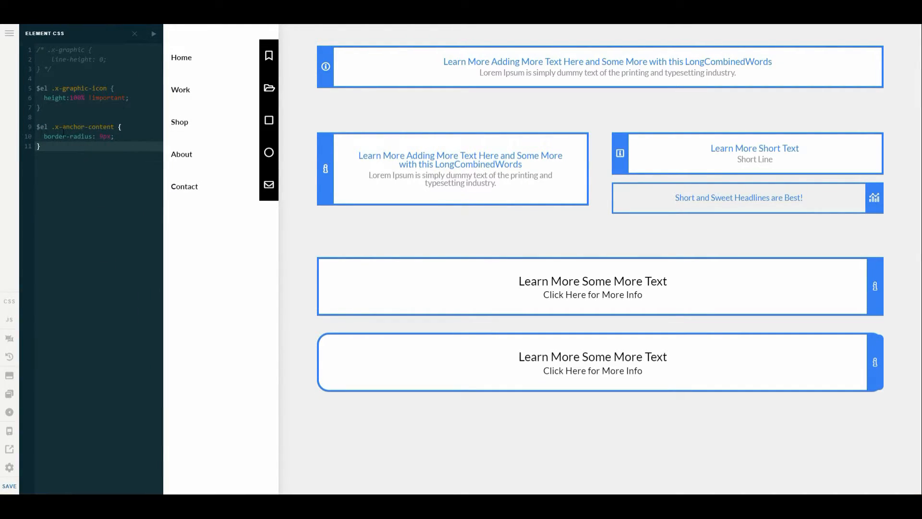
pyautogui.doubleClick(103, 136)
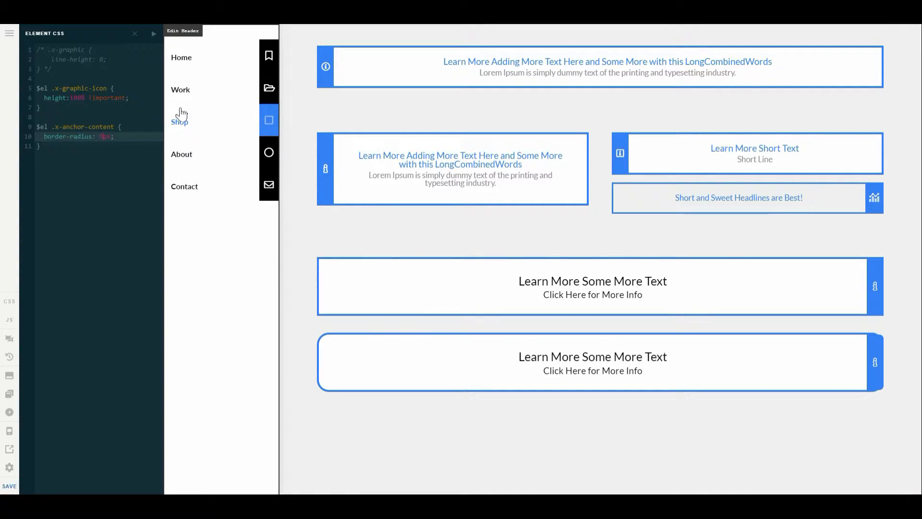
pyautogui.press('BackSpace')
pyautogui.press('BackSpace')
pyautogui.write('2')
pyautogui.write('1.5em')
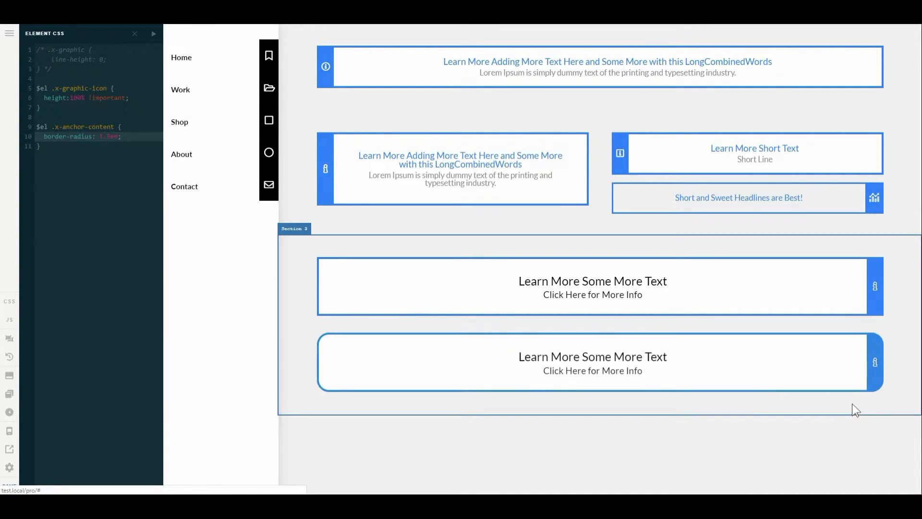
pyautogui.click(133, 34)
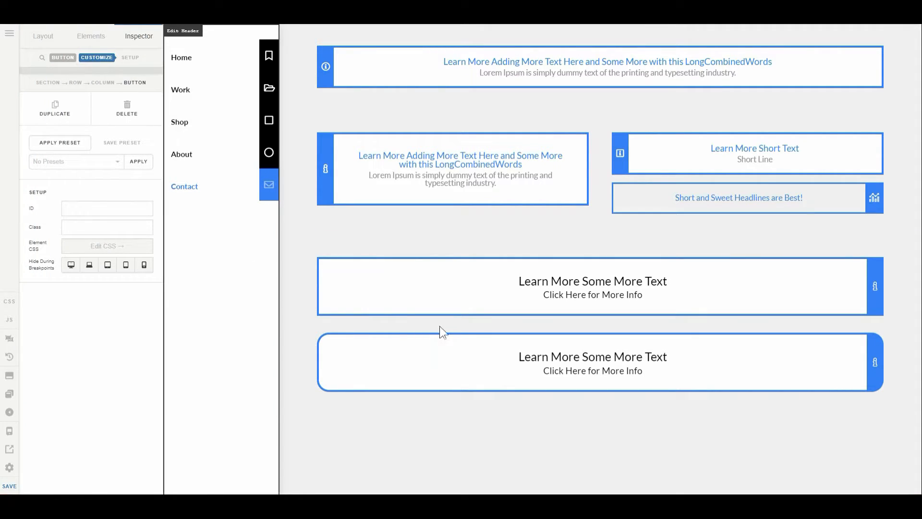
# Change the layout of Row 1 in Section 3 to two half-width columns
pyautogui.click(43, 37)
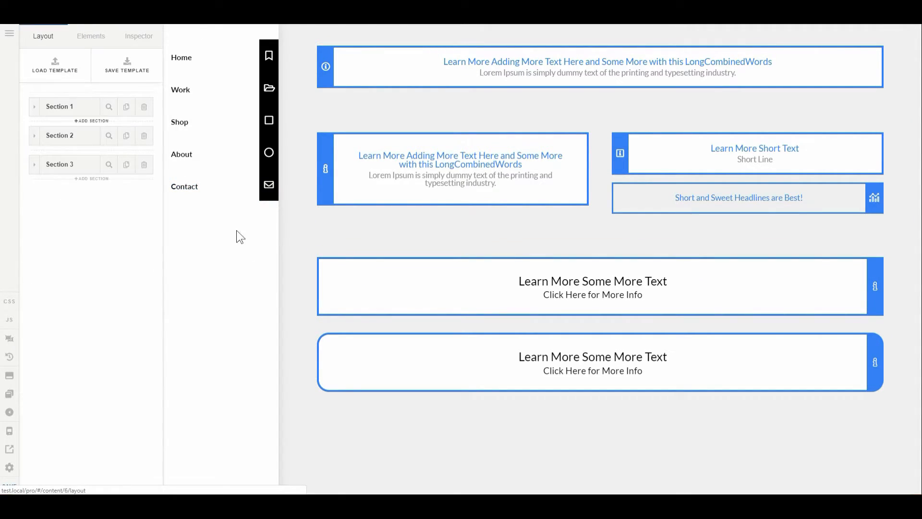
pyautogui.click(35, 165)
pyautogui.click(77, 231)
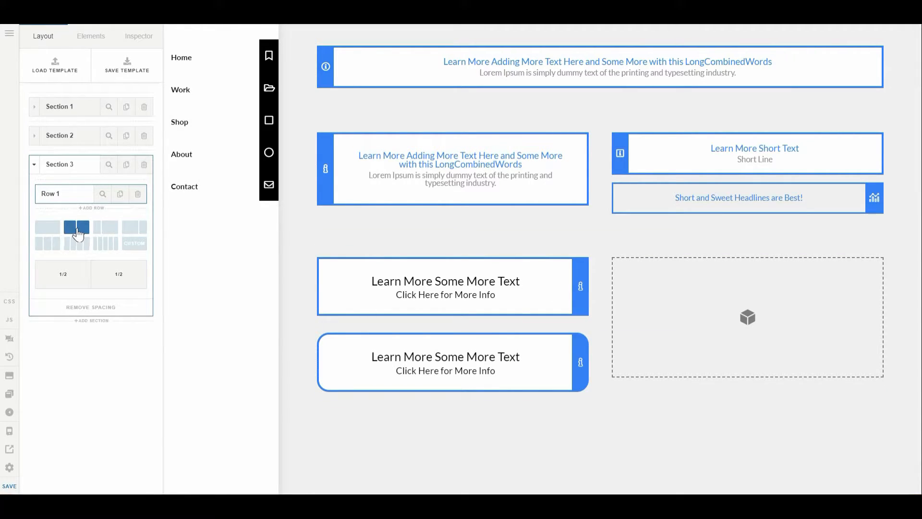
# Try to move the rounded button into the empty second column and to recover it by stepping back and forward in the history
pyautogui.moveTo(482, 351); pyautogui.dragTo(704, 298)
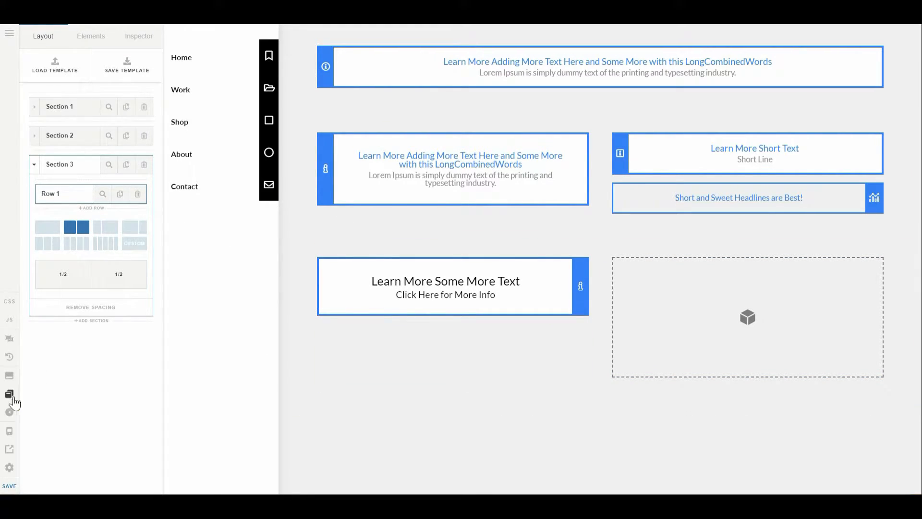
pyautogui.click(9, 357)
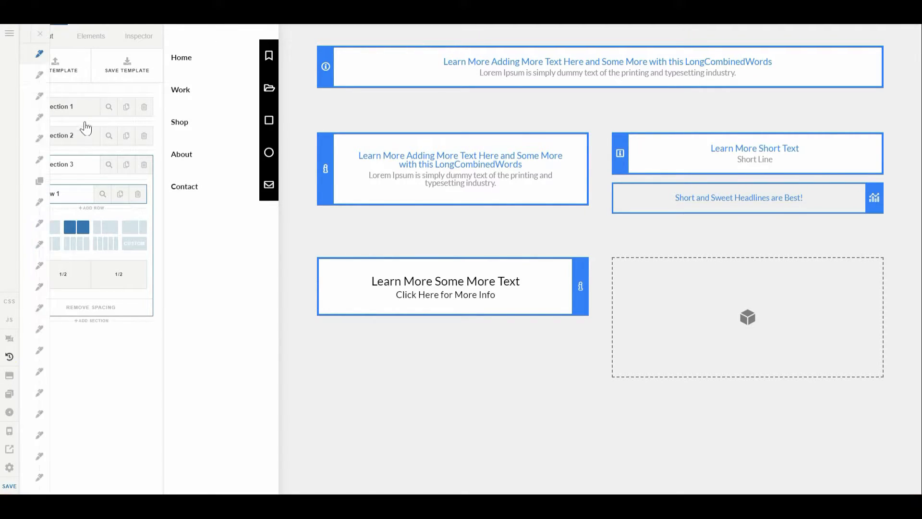
pyautogui.click(96, 79)
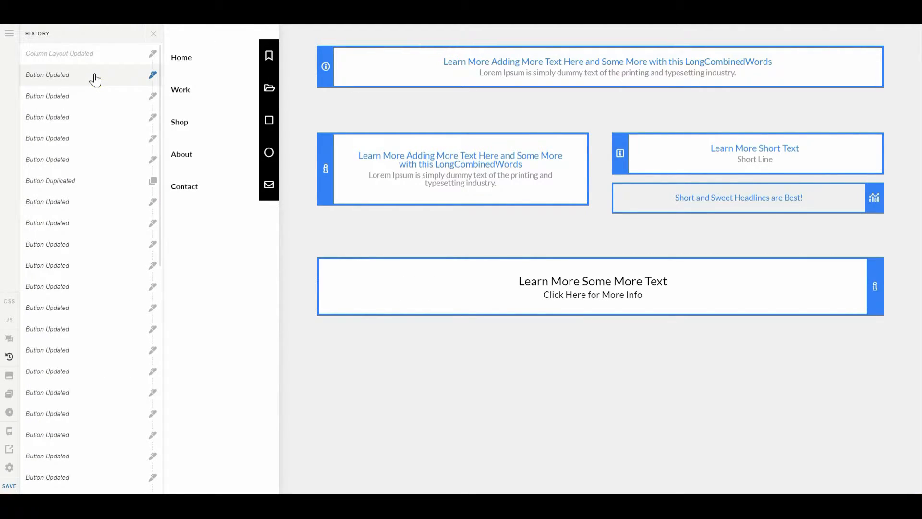
pyautogui.click(94, 57)
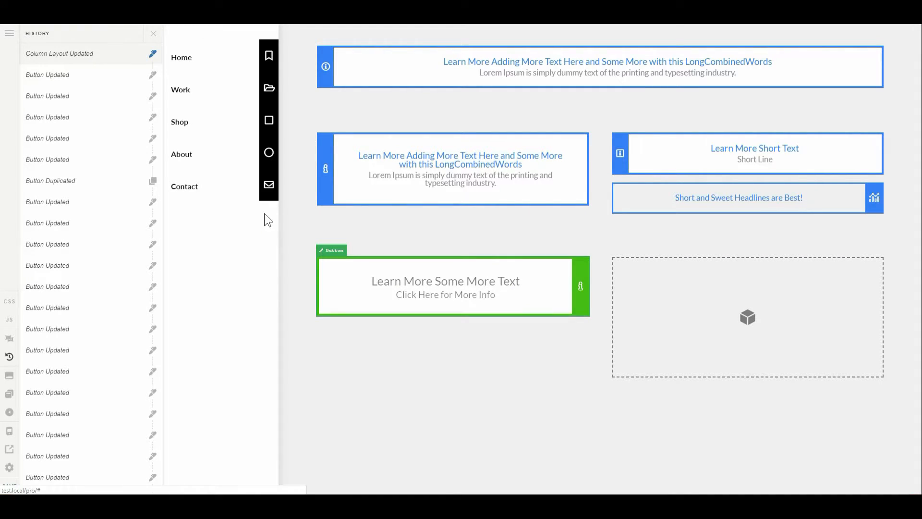
pyautogui.click(155, 35)
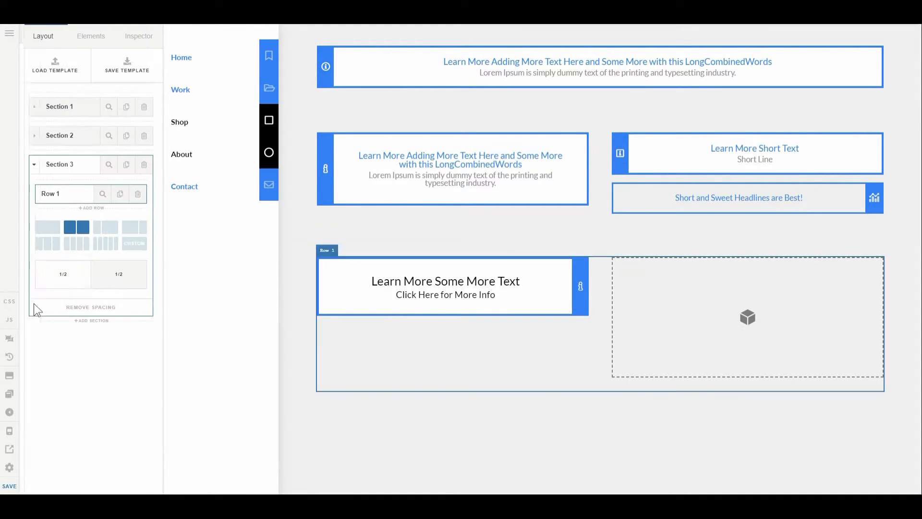
# Move the second button of Section 3 into the empty column using the skeleton view, and return to the normal preview
pyautogui.click(10, 339)
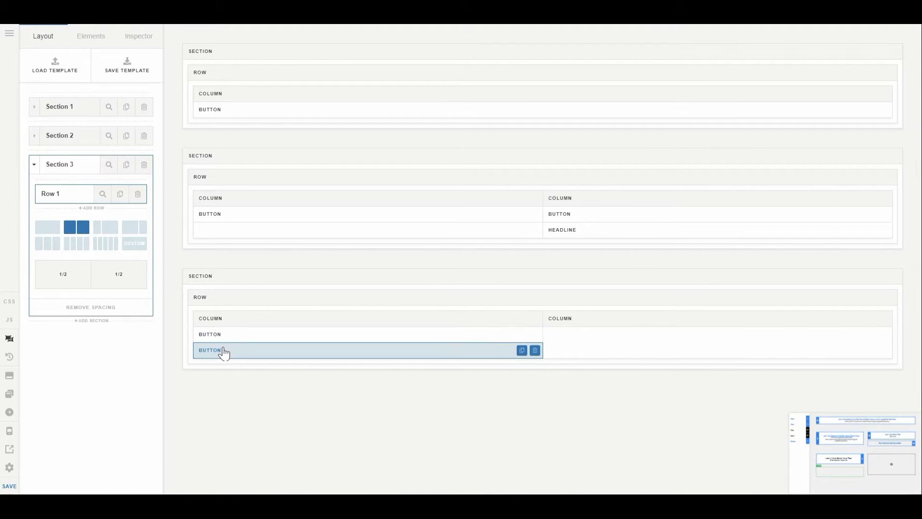
pyautogui.moveTo(223, 349); pyautogui.dragTo(552, 335)
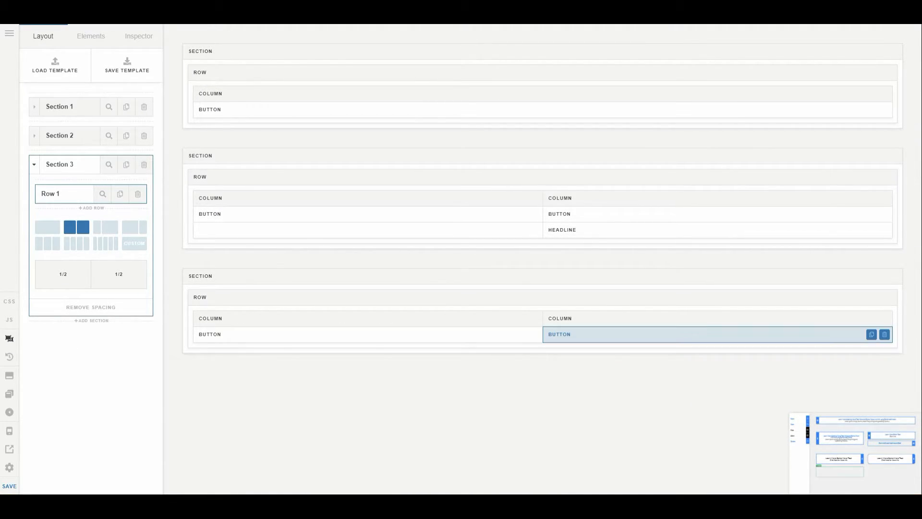
pyautogui.click(10, 339)
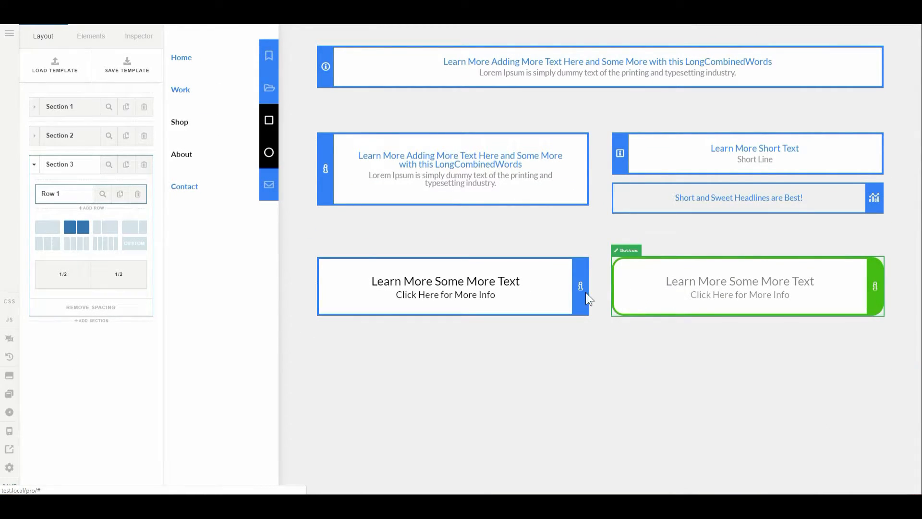
# Copy the primary text of the left button in Section 2 and paste it over the primary text of Section 3's square-cornered button
pyautogui.click(483, 165)
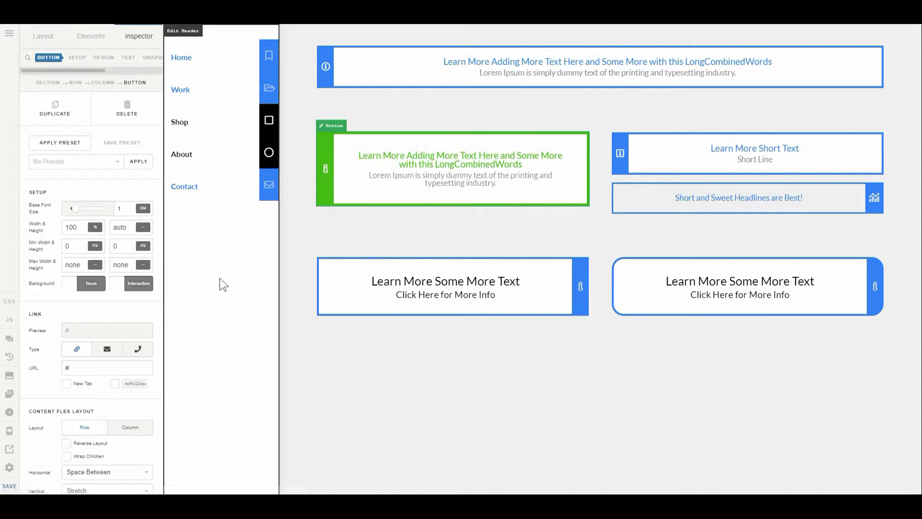
pyautogui.scroll(-10, 114, 369)
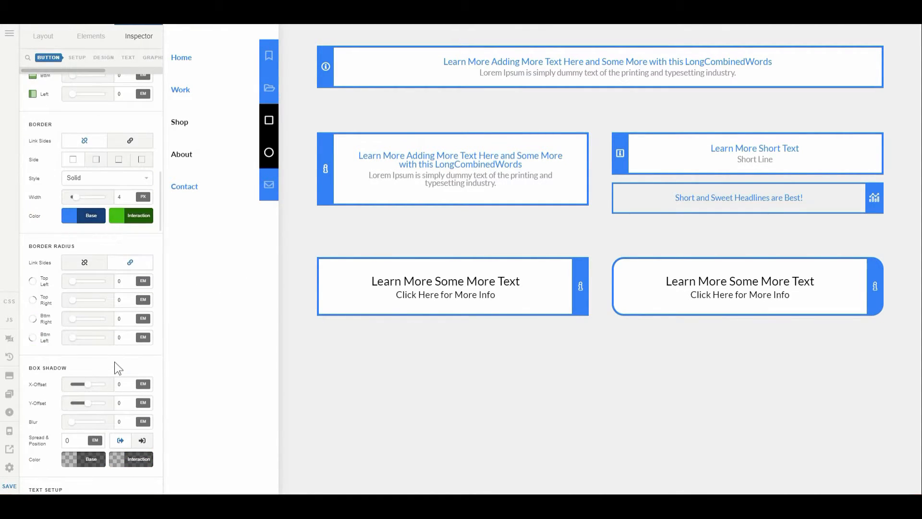
pyautogui.scroll(-3, 115, 361)
pyautogui.click(134, 274)
pyautogui.hotkey('ctrl', 'a')
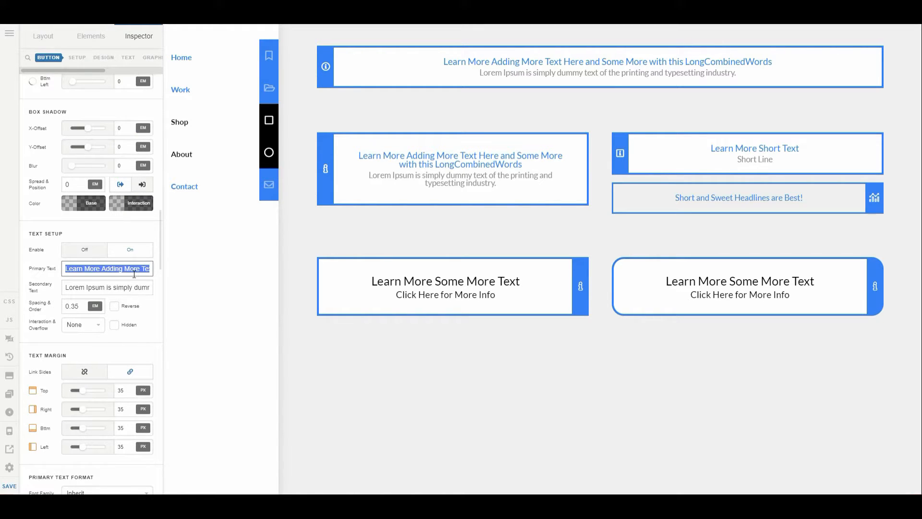
pyautogui.click(442, 294)
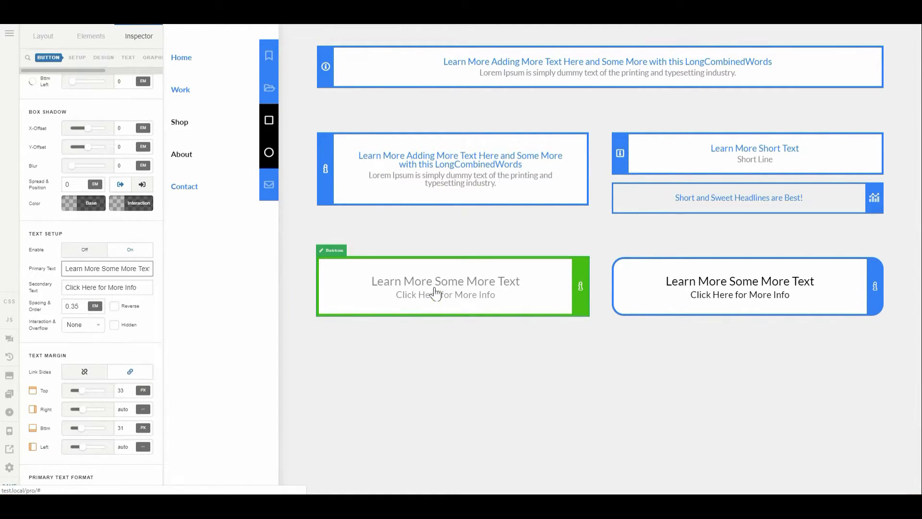
pyautogui.tripleClick(134, 268)
pyautogui.hotkey('ctrl', 'v')
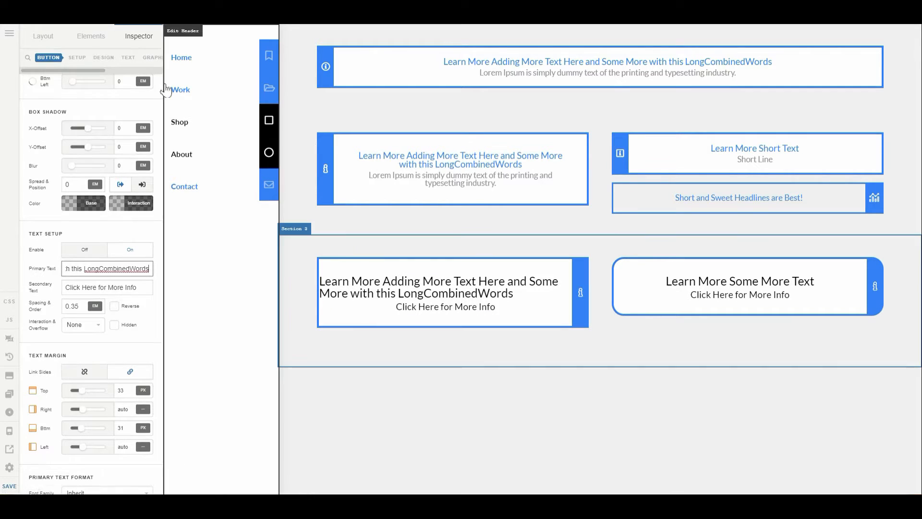
# Center-align the primary text of Section 3's square-cornered button
pyautogui.scroll(-3, 45, 282)
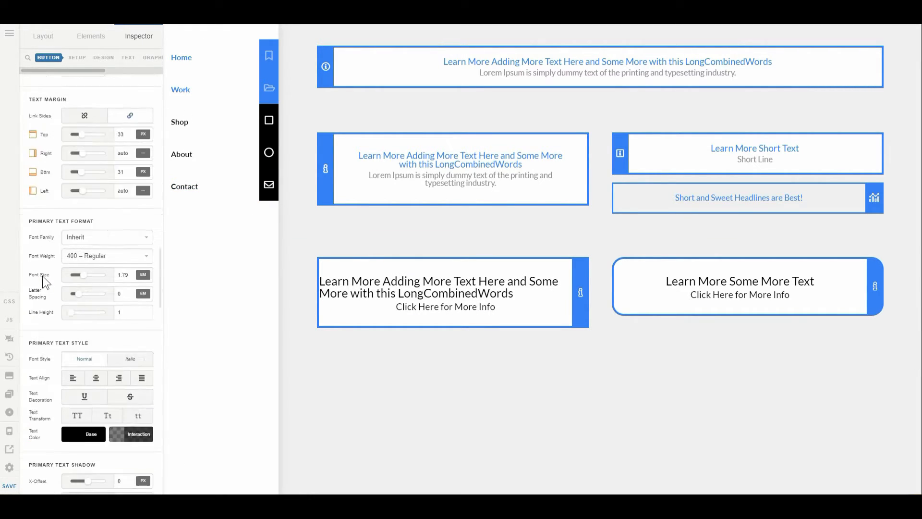
pyautogui.scroll(-6, 46, 282)
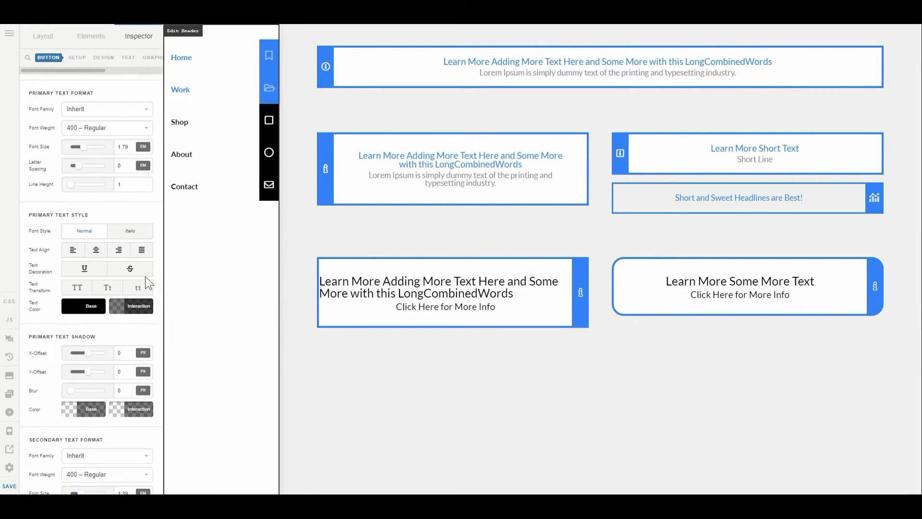
pyautogui.click(94, 251)
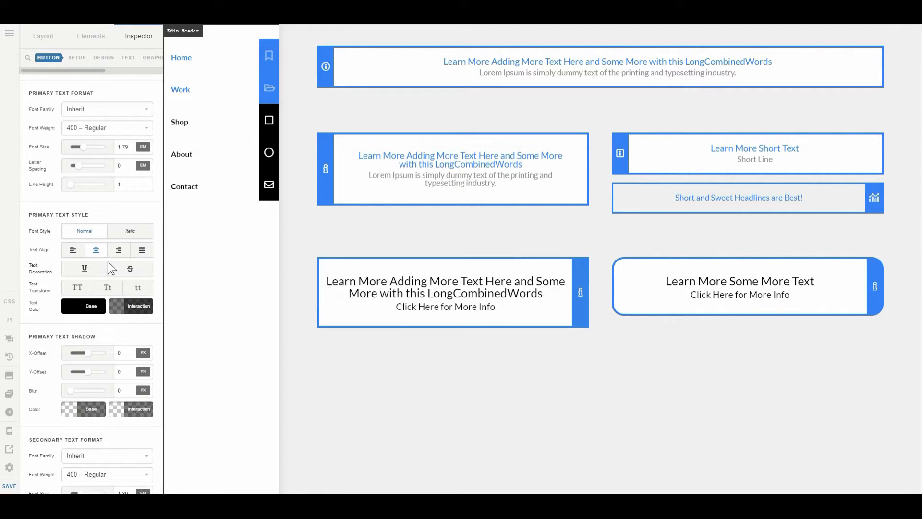
# Try a linked text margin of 1 px on all sides of the square-cornered button and undo it
pyautogui.scroll(-5, 107, 261)
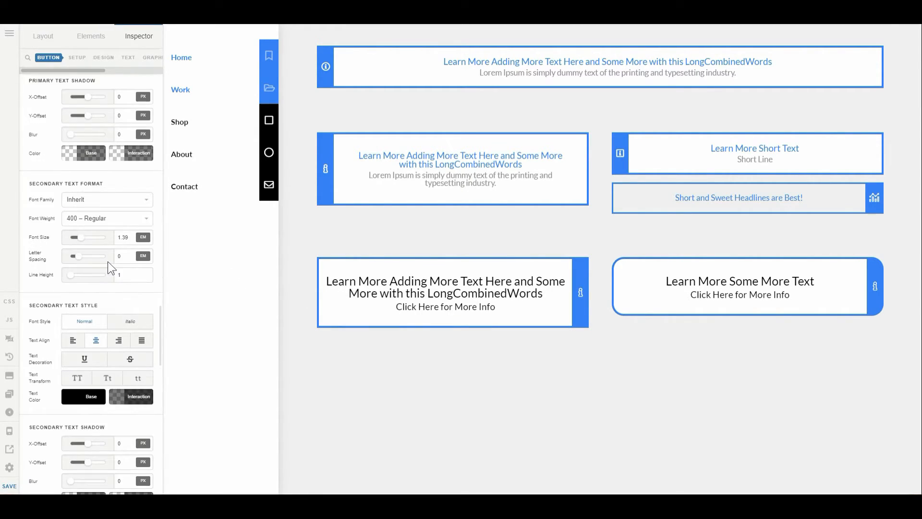
pyautogui.scroll(5, 108, 261)
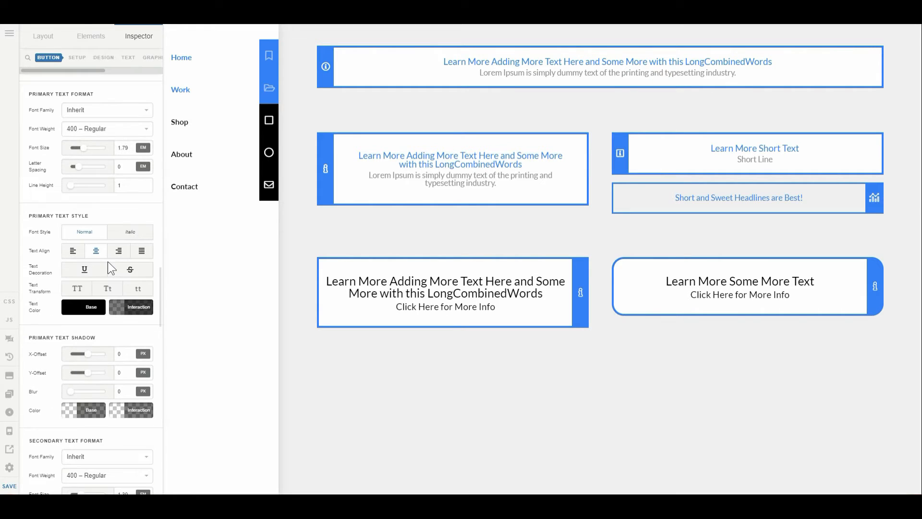
pyautogui.scroll(5, 108, 261)
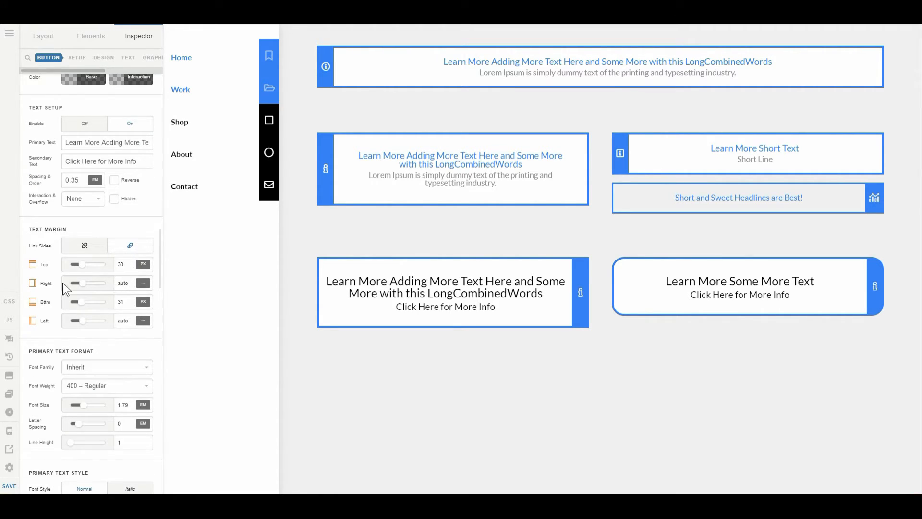
pyautogui.click(129, 284)
pyautogui.moveTo(129, 284); pyautogui.dragTo(114, 287)
pyautogui.write('1')
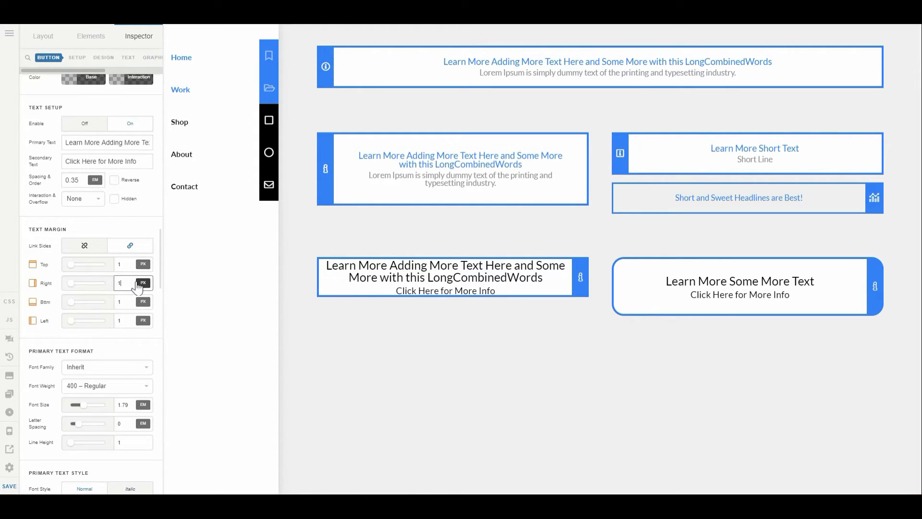
pyautogui.hotkey('ctrl', 'z')
pyautogui.hotkey('ctrl', 'z')
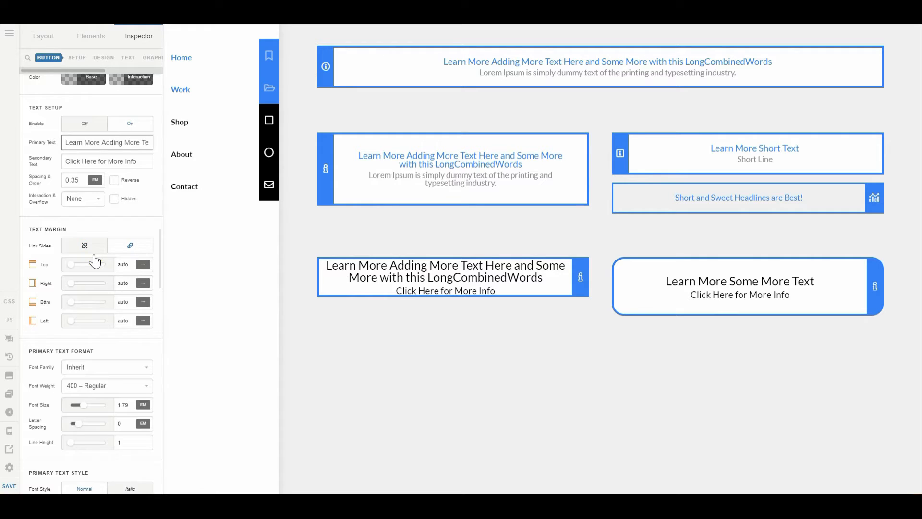
# Unlink the text margin sides and set the top margin to 29 px and the bottom margin to 42 px
pyautogui.click(84, 245)
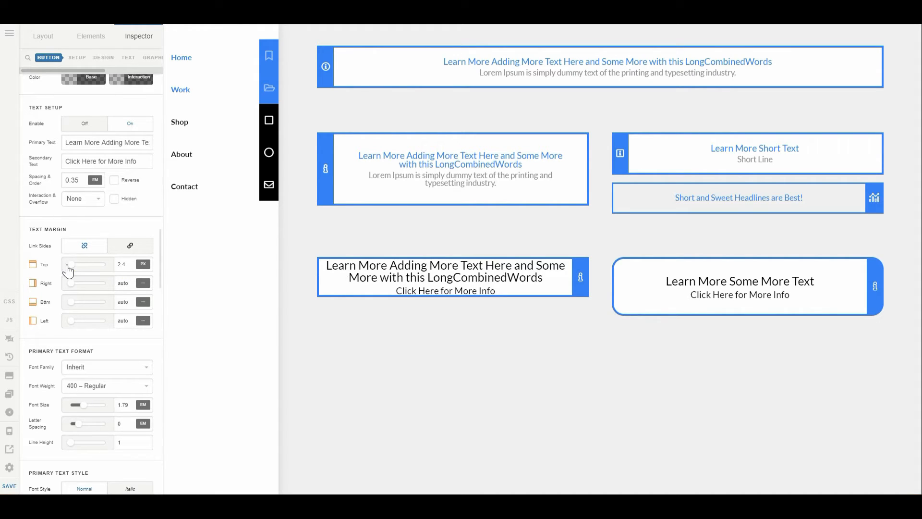
pyautogui.click(81, 265)
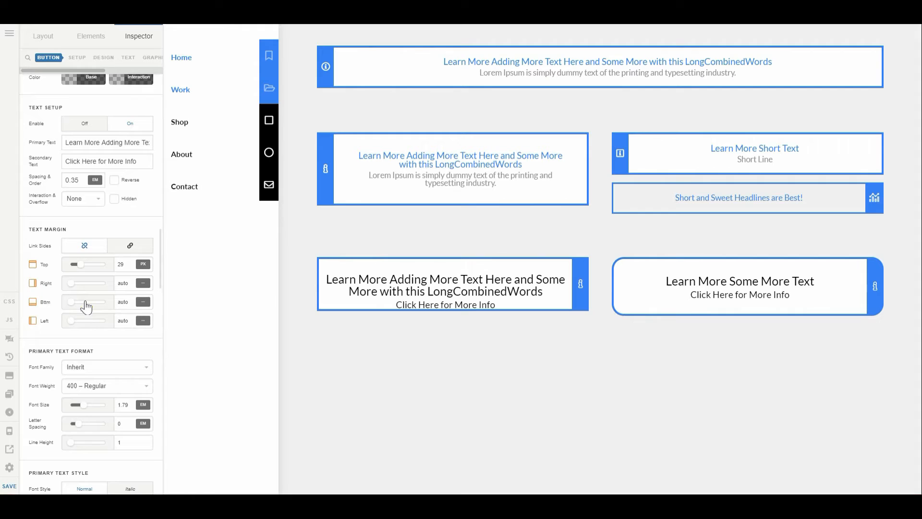
pyautogui.click(86, 303)
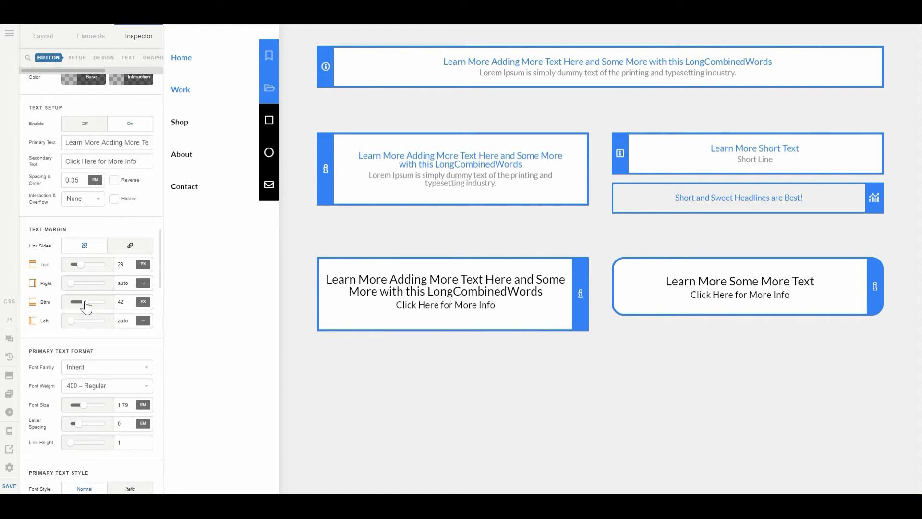
# Set the right and left text margins of the square-cornered button to 1 %
pyautogui.click(132, 284)
pyautogui.write('1')
pyautogui.moveTo(143, 288)
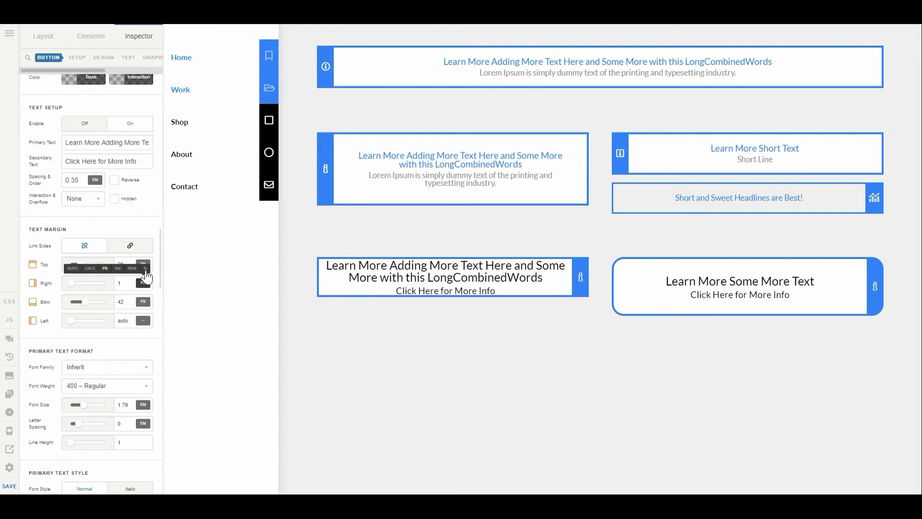
pyautogui.click(146, 272)
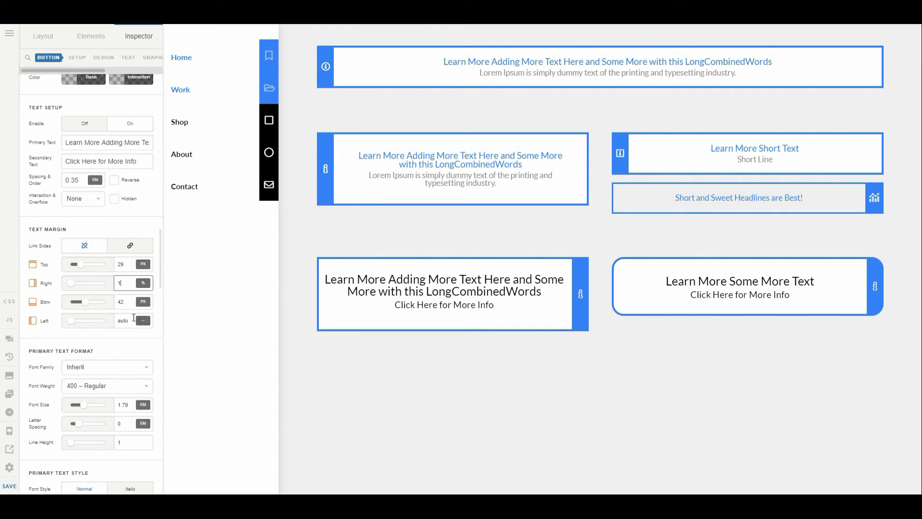
pyautogui.click(129, 318)
pyautogui.write('1')
pyautogui.moveTo(143, 323)
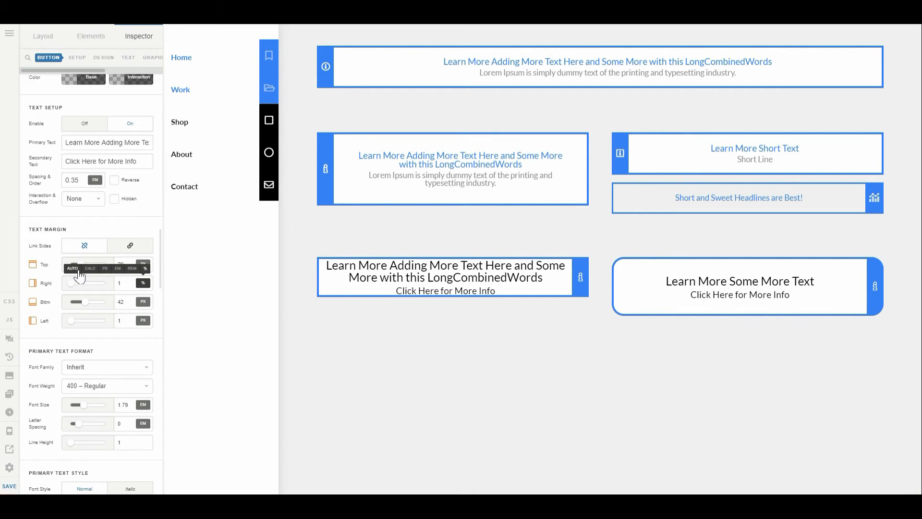
pyautogui.click(145, 306)
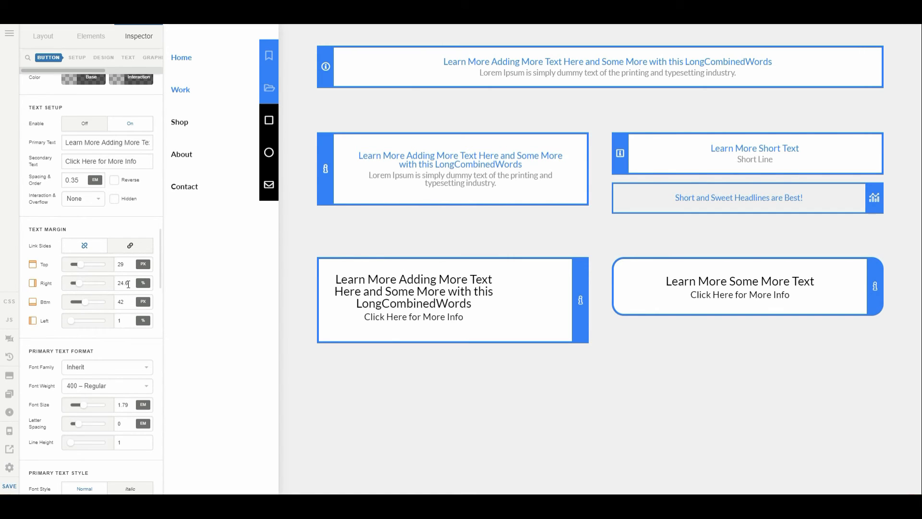
# Open the right and left text margin values of the square-cornered button for editing
pyautogui.moveTo(133, 280); pyautogui.dragTo(116, 285)
pyautogui.doubleClick(129, 318)
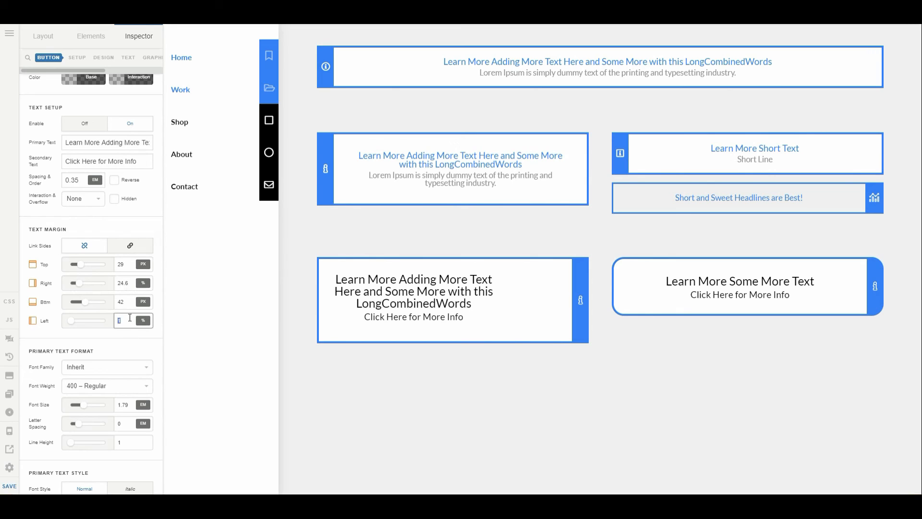